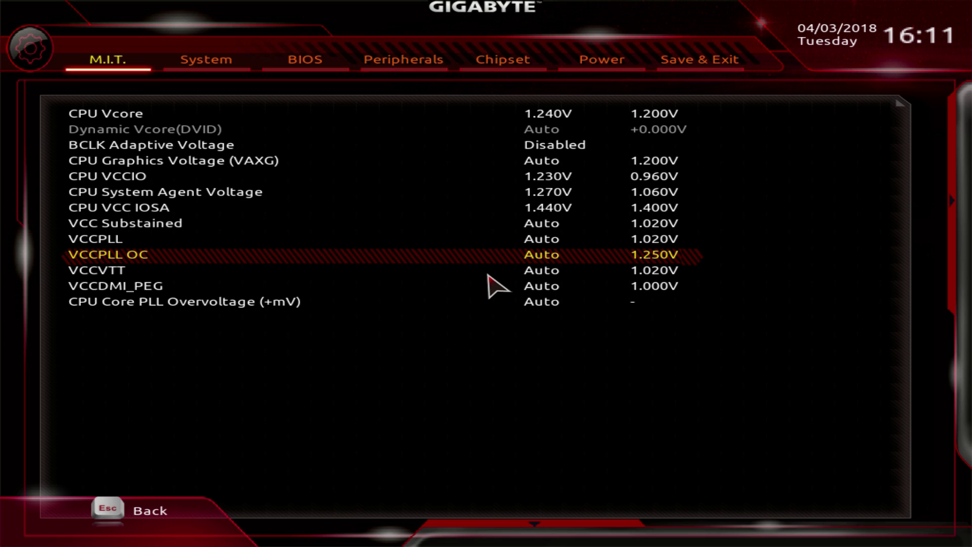
Set VCCPLL OC to 1.010V and save the BIOS settings with a reboot.
{"action": "type", "text": "1.01"}
{"action": "key", "text": "Down"}
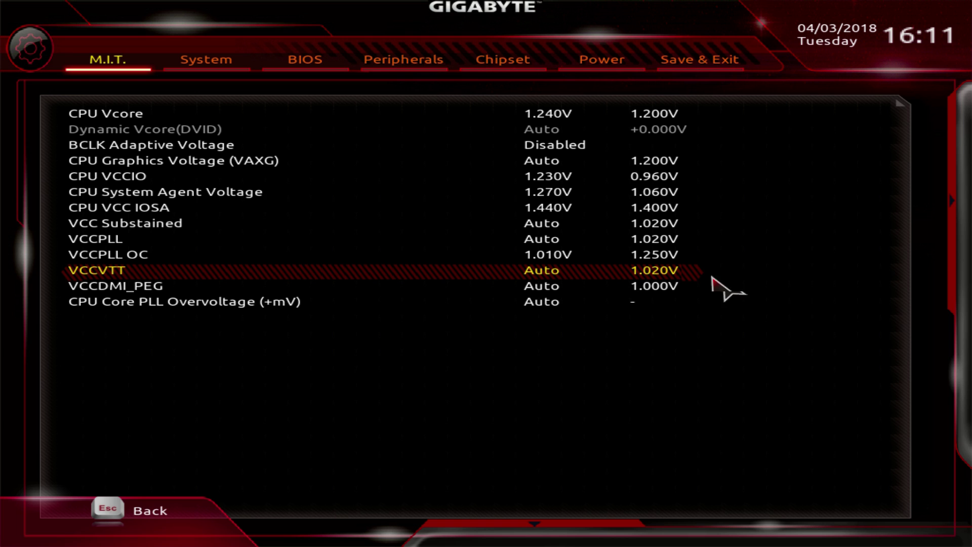
{"action": "mouse_move", "coordinate": [952, 200]}
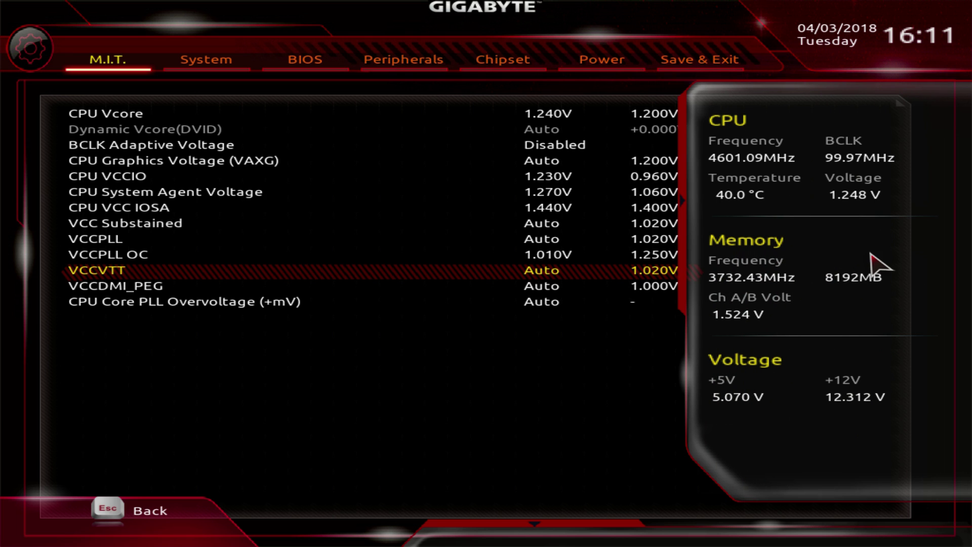
{"action": "key", "text": "Up"}
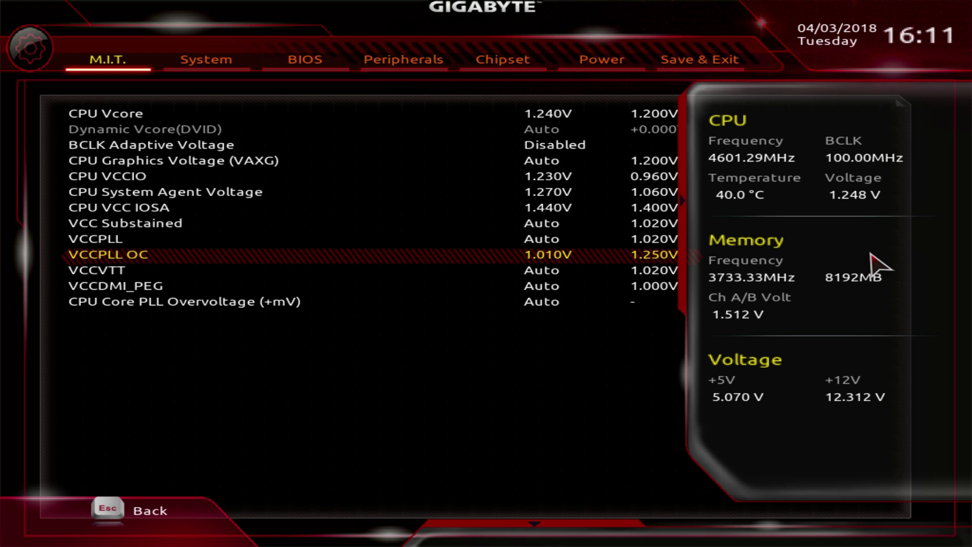
{"action": "key", "text": "F10"}
{"action": "key", "text": "Return"}
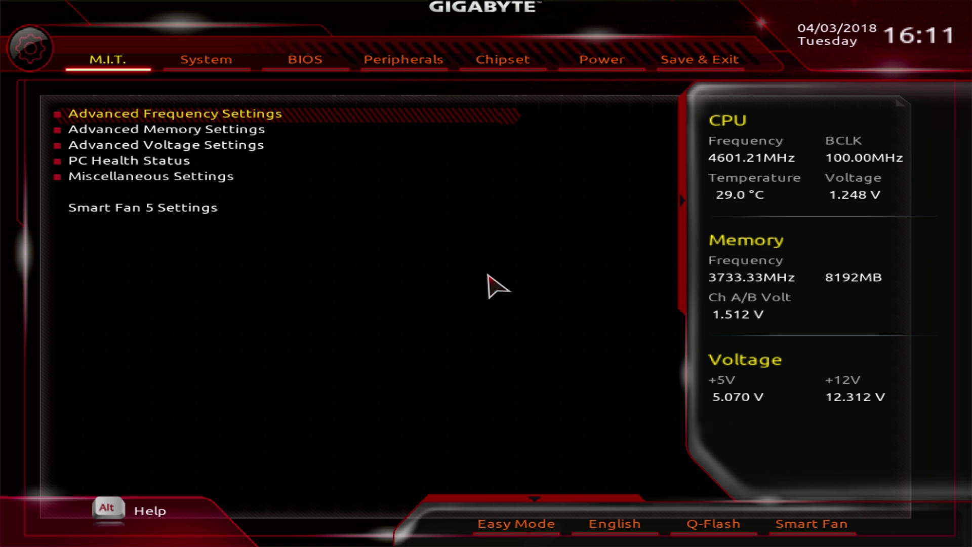
Go back to M.I.T. > Advanced Voltage Settings > CPU Core Voltage Control to check VCCPLL OC.
{"action": "key", "text": "Down"}
{"action": "key", "text": "Down"}
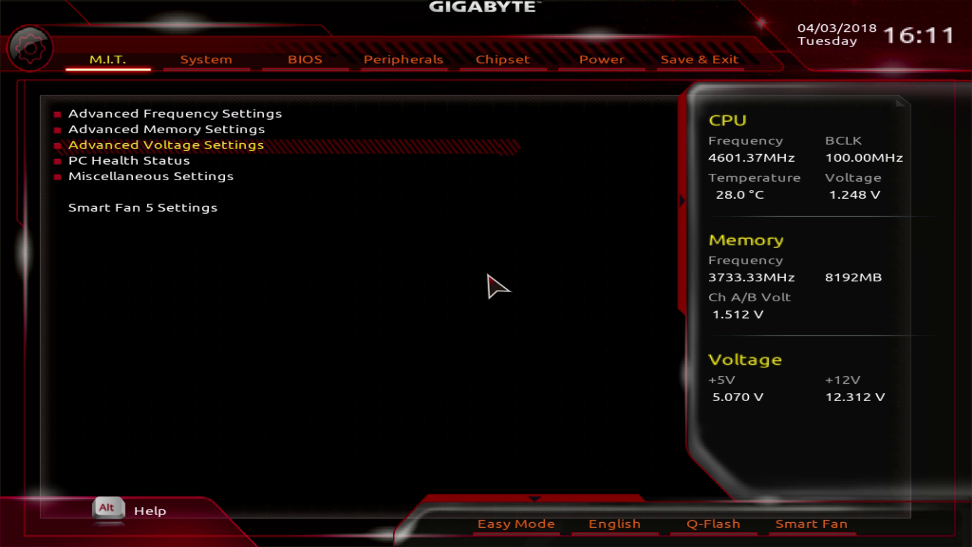
{"action": "key", "text": "Return"}
{"action": "key", "text": "Down"}
{"action": "key", "text": "Down"}
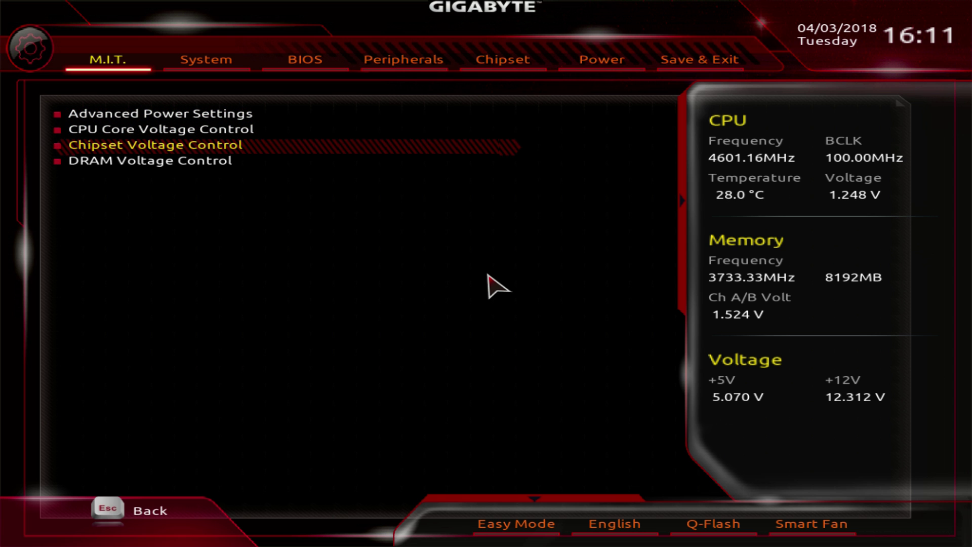
{"action": "key", "text": "Up"}
{"action": "key", "text": "Return"}
{"action": "key", "text": "Down"}
{"action": "key", "text": "Down"}
{"action": "key", "text": "Down"}
{"action": "key", "text": "Down"}
{"action": "key", "text": "Down"}
{"action": "key", "text": "Down"}
{"action": "key", "text": "Down"}
{"action": "key", "text": "Down"}
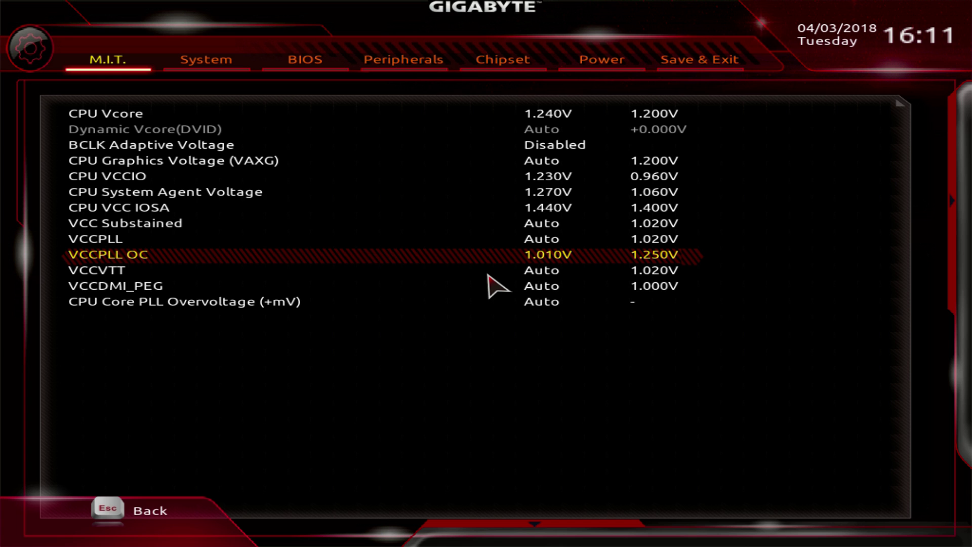
Save and reset via Boot Override to the P0 SanDisk drive, skipping the Windows disk check.
{"action": "key", "text": "Left"}
{"action": "key", "text": "Down"}
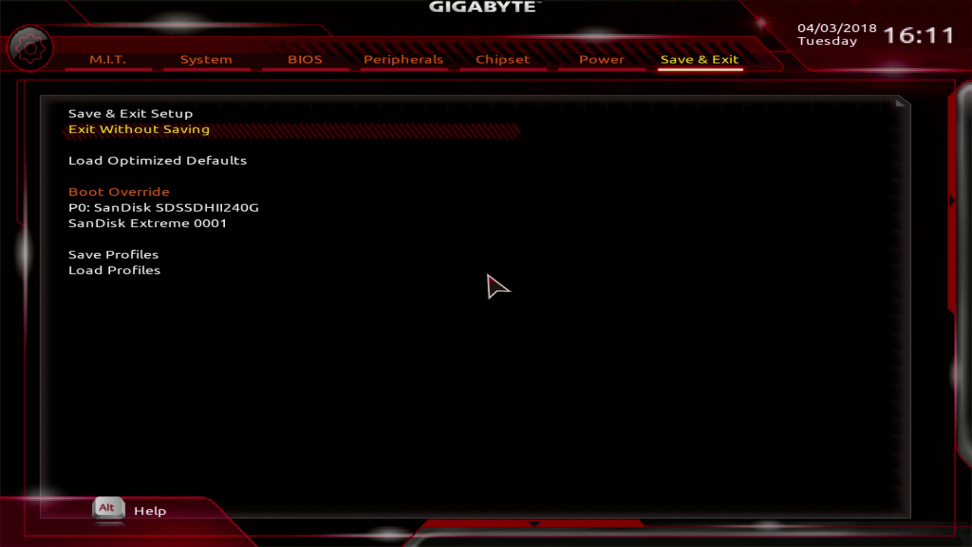
{"action": "key", "text": "Down"}
{"action": "key", "text": "Down"}
{"action": "key", "text": "Down"}
{"action": "key", "text": "Up"}
{"action": "key", "text": "Up"}
{"action": "key", "text": "Up"}
{"action": "key", "text": "Up"}
{"action": "key", "text": "Down"}
{"action": "key", "text": "Down"}
{"action": "key", "text": "Down"}
{"action": "key", "text": "Down"}
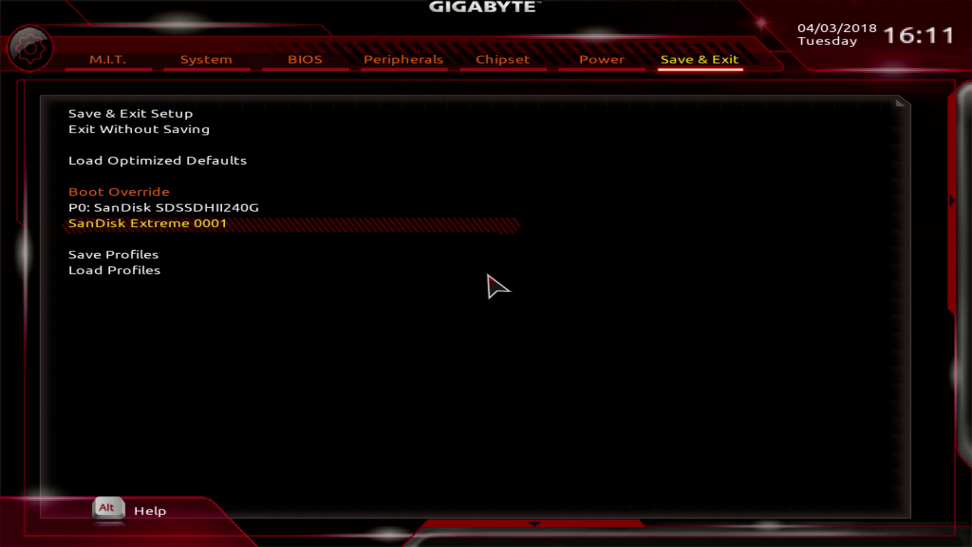
{"action": "key", "text": "Up"}
{"action": "key", "text": "Return"}
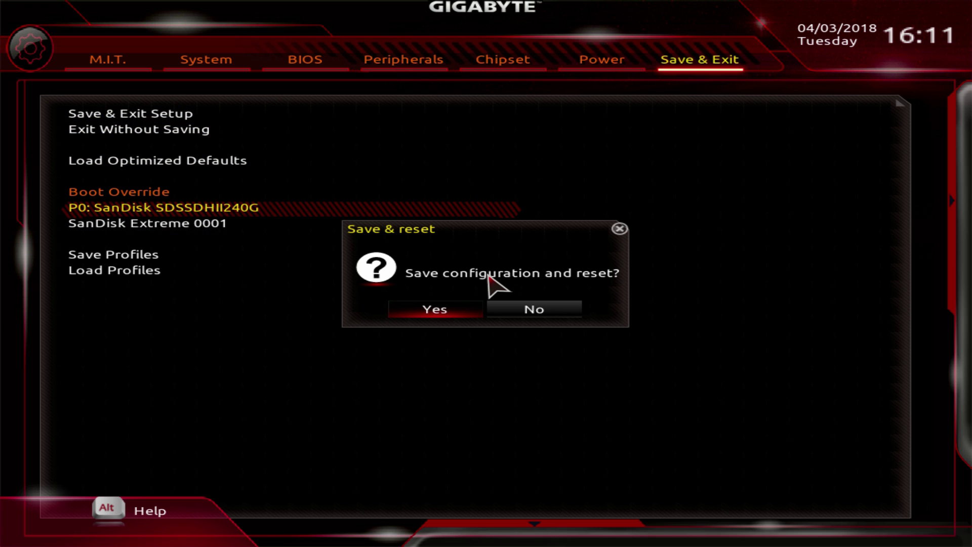
{"action": "key", "text": "Return"}
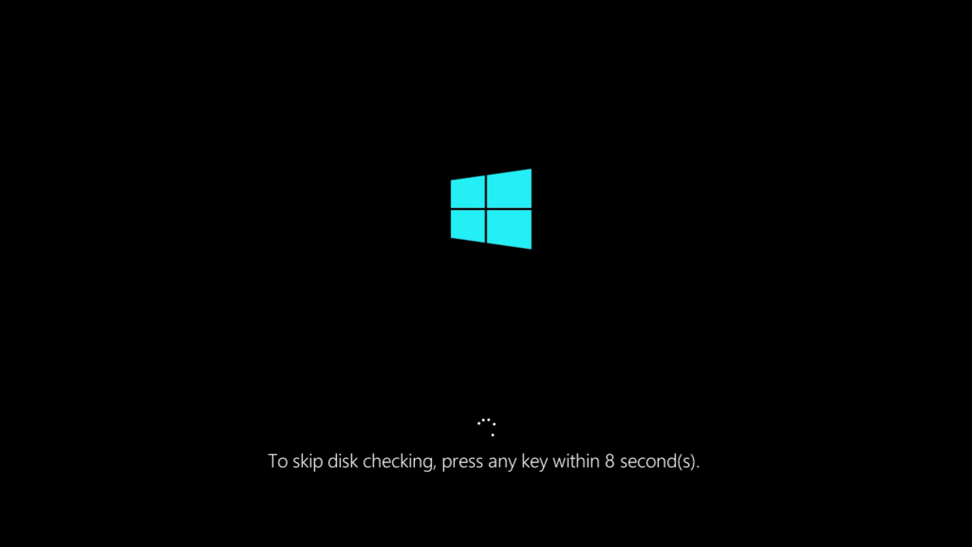
{"action": "key", "text": "Return"}
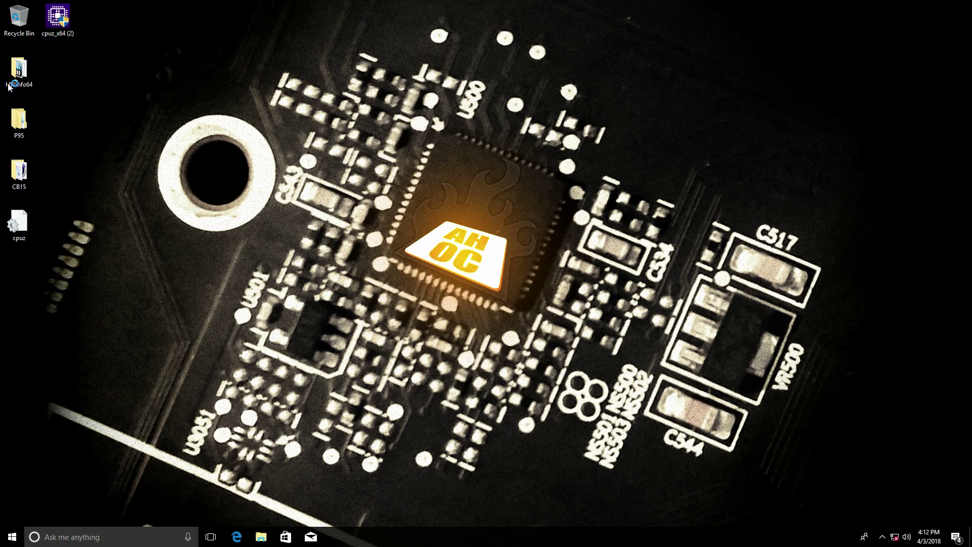
Start HWiNFO64 in sensors-only mode and CINEBENCH Windows 64 Bit from their desktop folders.
{"action": "double_click", "coordinate": [20, 170]}
{"action": "double_click", "coordinate": [19, 71]}
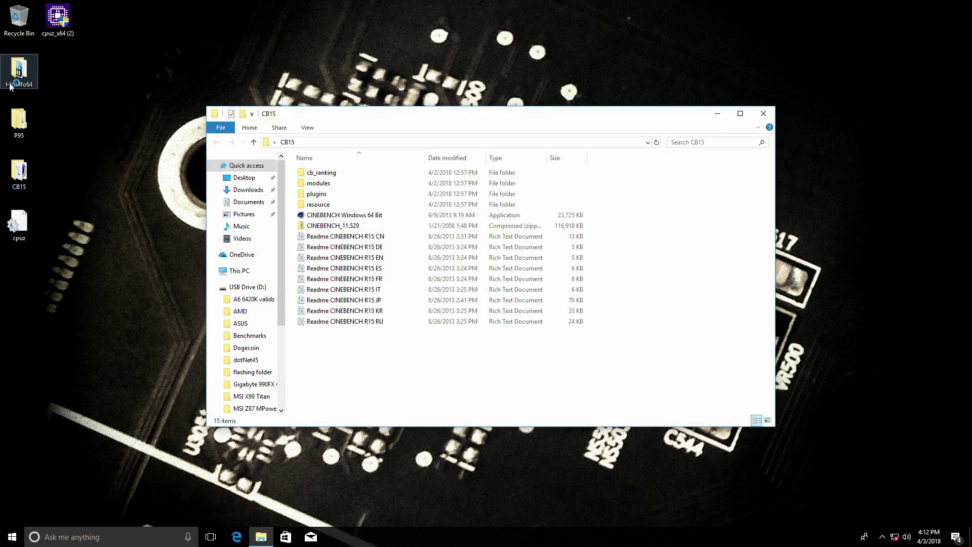
{"action": "double_click", "coordinate": [334, 186]}
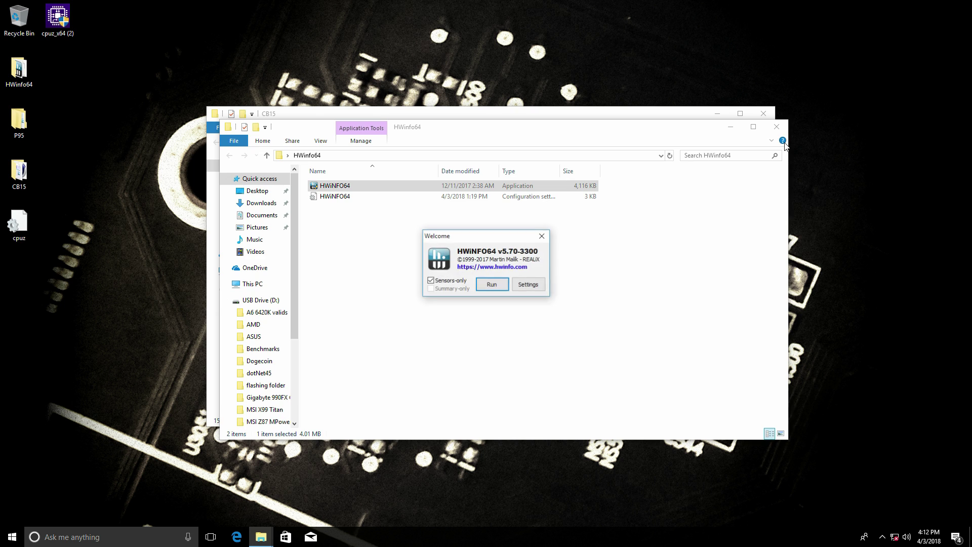
{"action": "left_click", "coordinate": [492, 284]}
{"action": "left_click", "coordinate": [354, 214]}
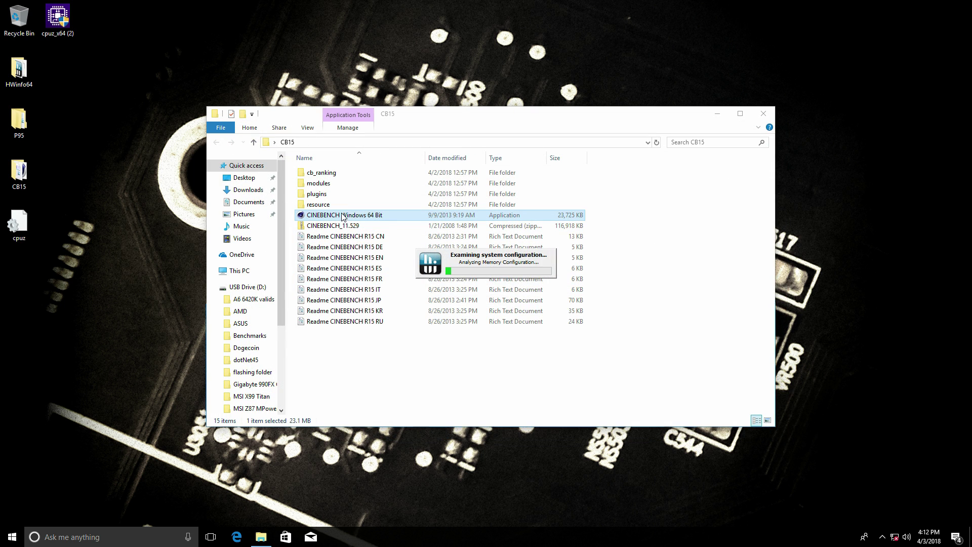
{"action": "left_click", "coordinate": [768, 116]}
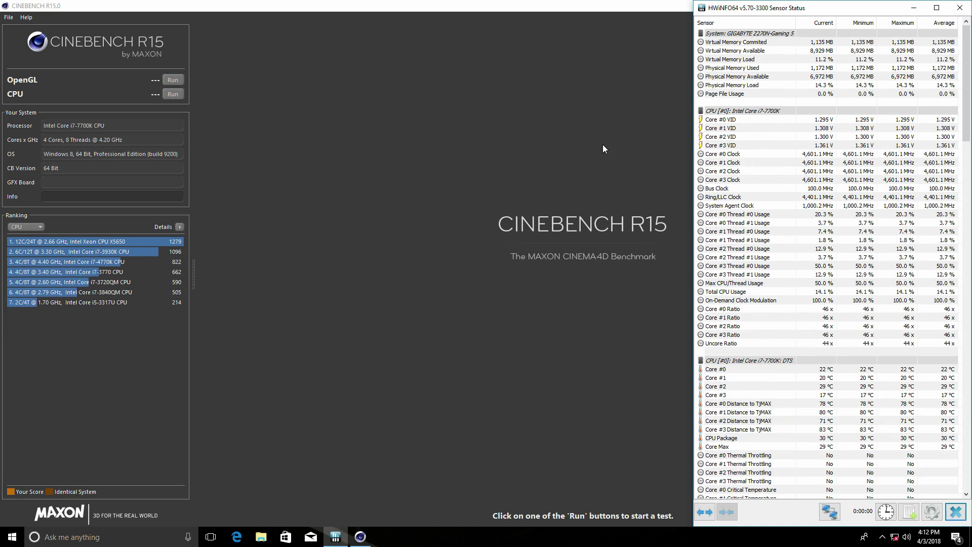
Snap CINEBENCH left and HWiNFO sensors right, then highlight Physical Memory Load and Core #0 VID.
{"action": "key", "text": "super+Left"}
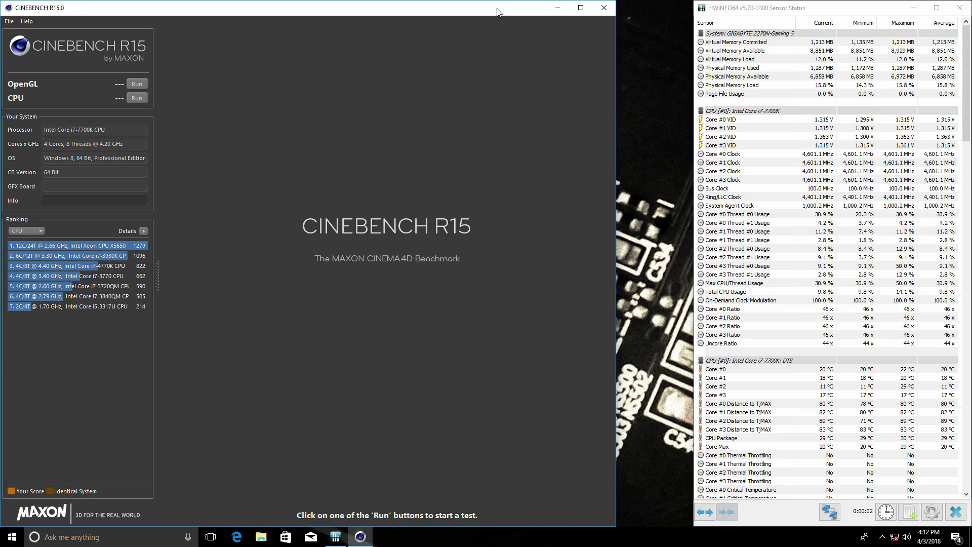
{"action": "left_click", "coordinate": [799, 218]}
{"action": "left_click", "coordinate": [659, 85]}
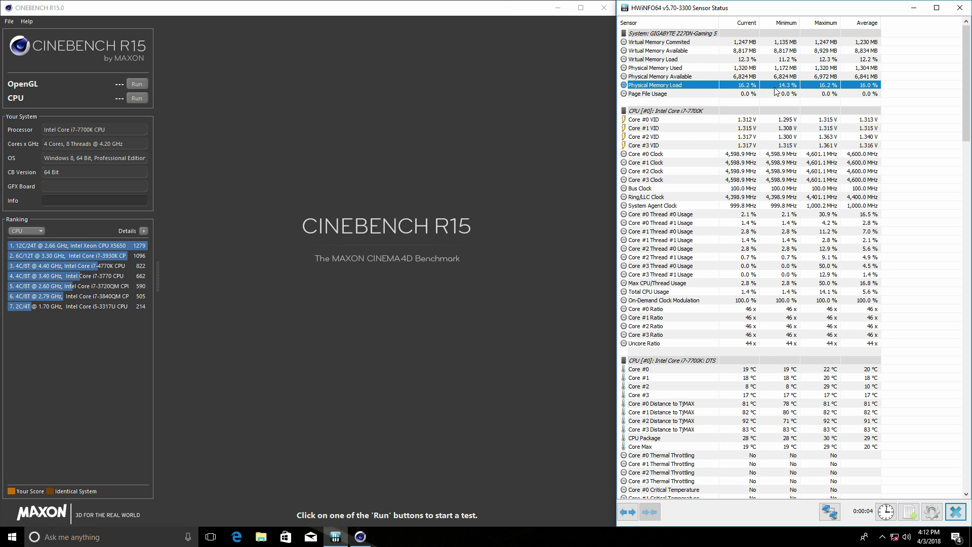
{"action": "left_click", "coordinate": [699, 119]}
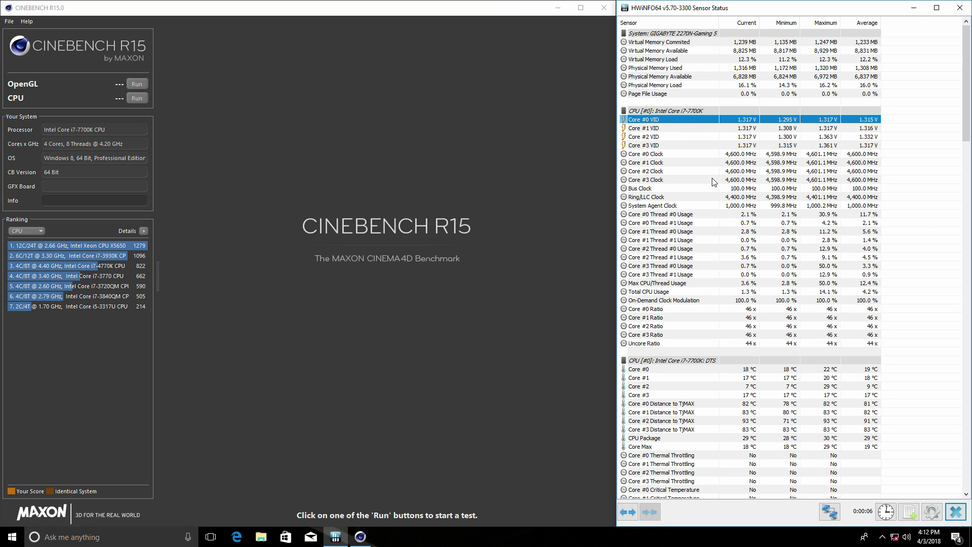
Scroll through the sensor readings and highlight the Core #2 temperature.
{"action": "scroll", "coordinate": [717, 154], "scroll_direction": "down", "scroll_amount": 8}
{"action": "scroll", "coordinate": [687, 363], "scroll_direction": "down", "scroll_amount": 15}
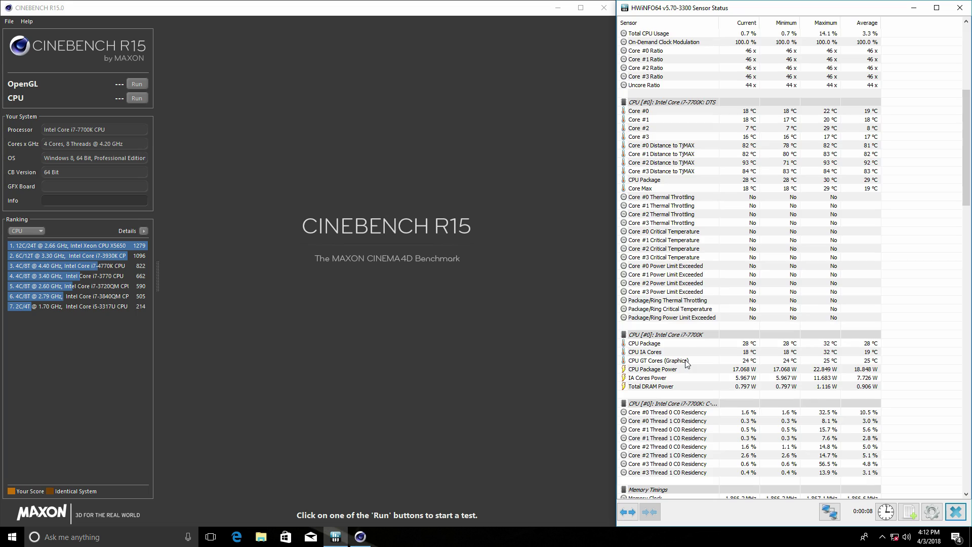
{"action": "scroll", "coordinate": [687, 361], "scroll_direction": "down", "scroll_amount": 7}
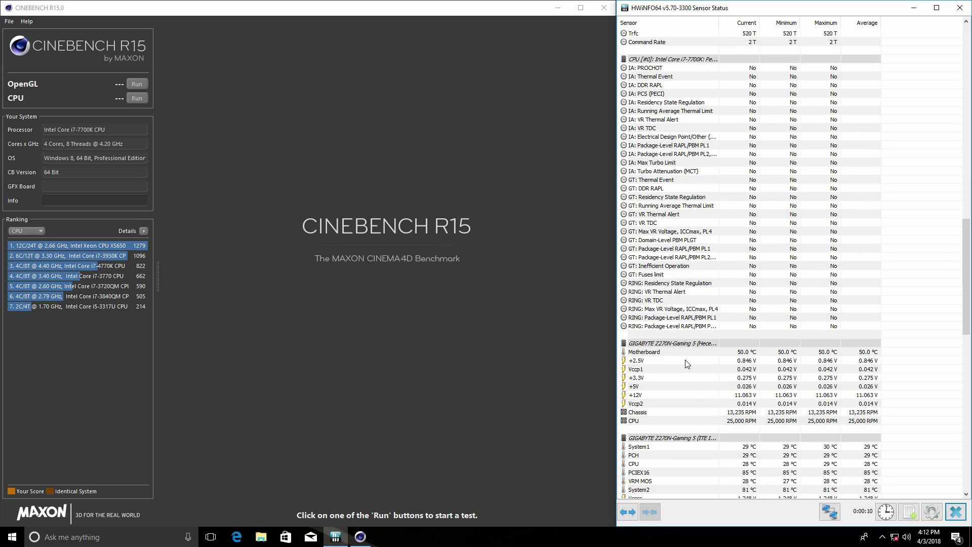
{"action": "scroll", "coordinate": [664, 400], "scroll_direction": "down", "scroll_amount": 4}
{"action": "scroll", "coordinate": [658, 395], "scroll_direction": "up", "scroll_amount": 7}
{"action": "scroll", "coordinate": [649, 314], "scroll_direction": "up", "scroll_amount": 18}
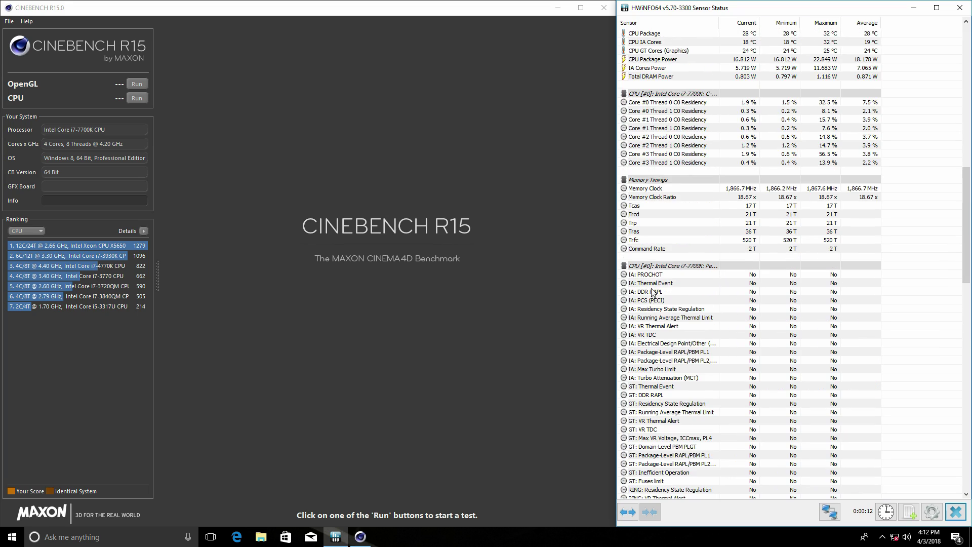
{"action": "scroll", "coordinate": [647, 195], "scroll_direction": "up", "scroll_amount": 4}
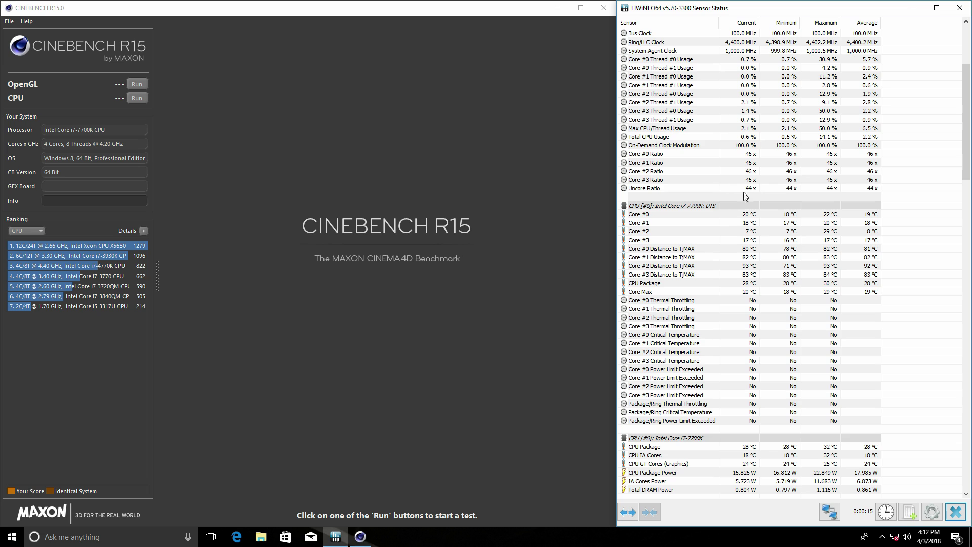
{"action": "left_click", "coordinate": [672, 232]}
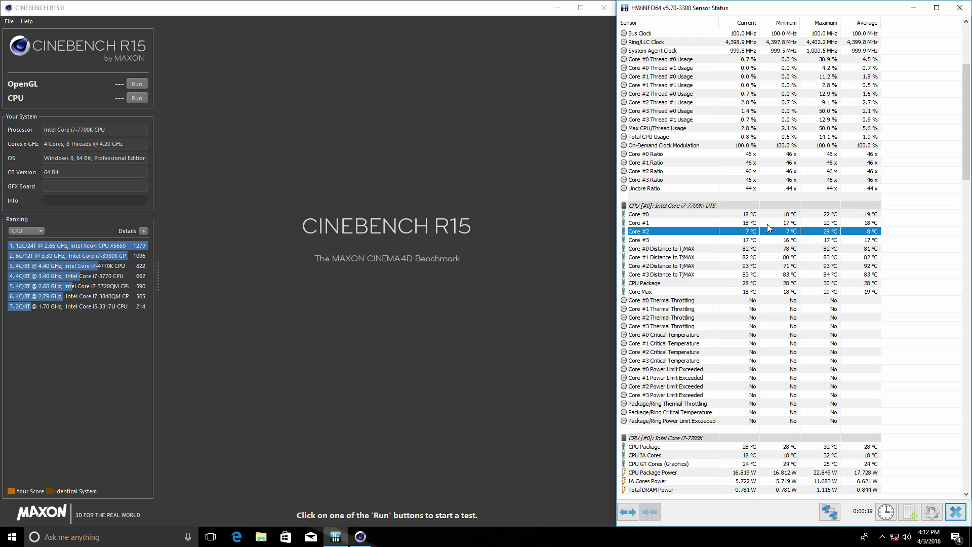
Highlight the Core #0 and Core #2 temperatures, then start the Cinebench CPU render test.
{"action": "left_click", "coordinate": [748, 215]}
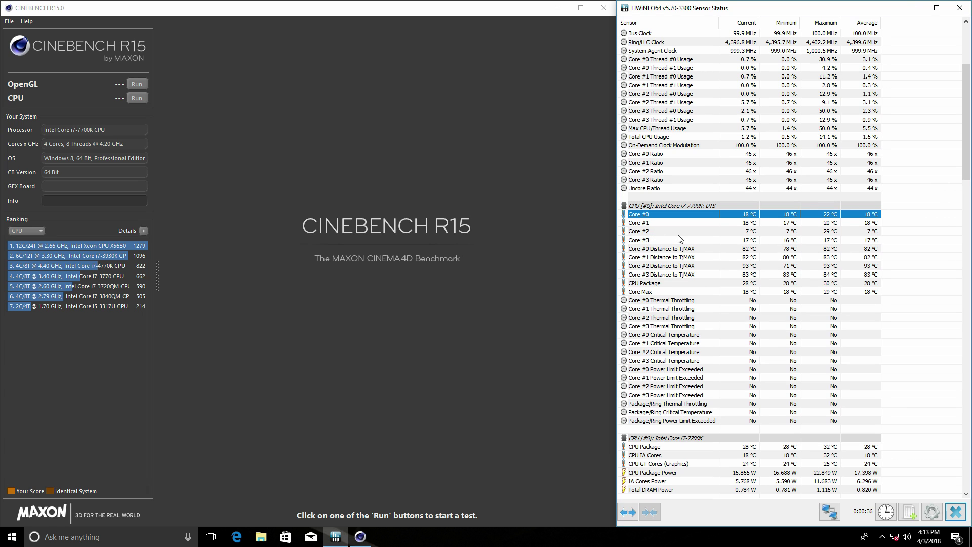
{"action": "left_click", "coordinate": [748, 233]}
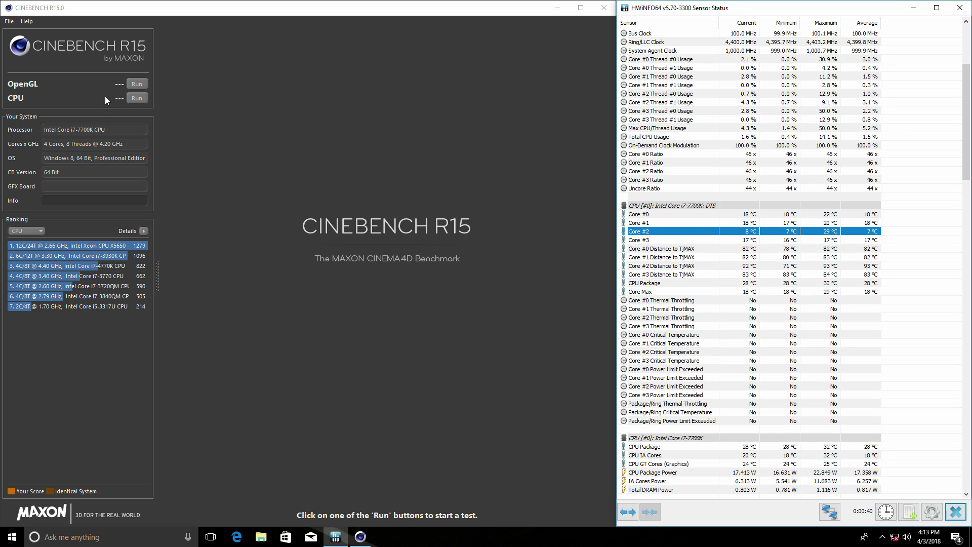
{"action": "left_click", "coordinate": [133, 100]}
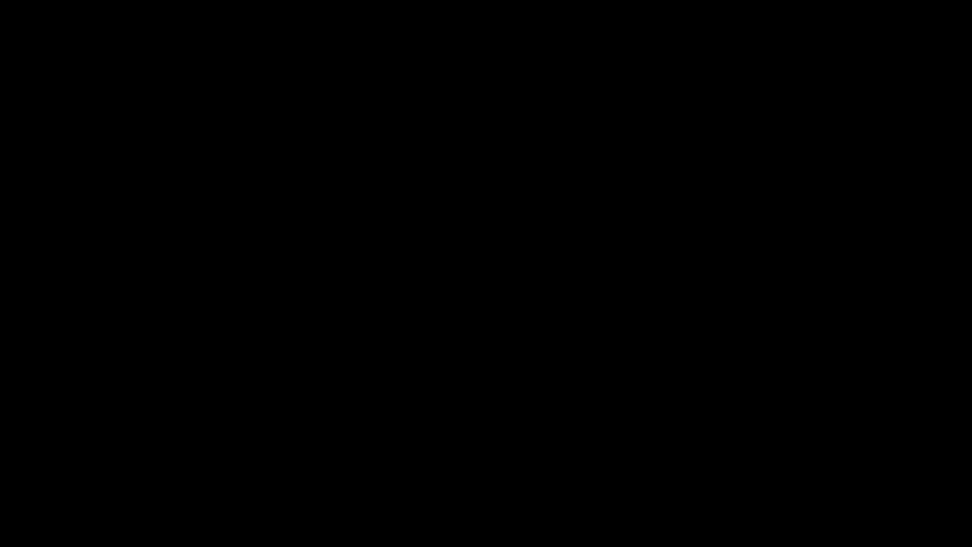
Navigate to M.I.T. > Advanced Voltage Settings > CPU Core Voltage Control.
{"action": "key", "text": "Down"}
{"action": "key", "text": "Down"}
{"action": "key", "text": "Down"}
{"action": "key", "text": "Up"}
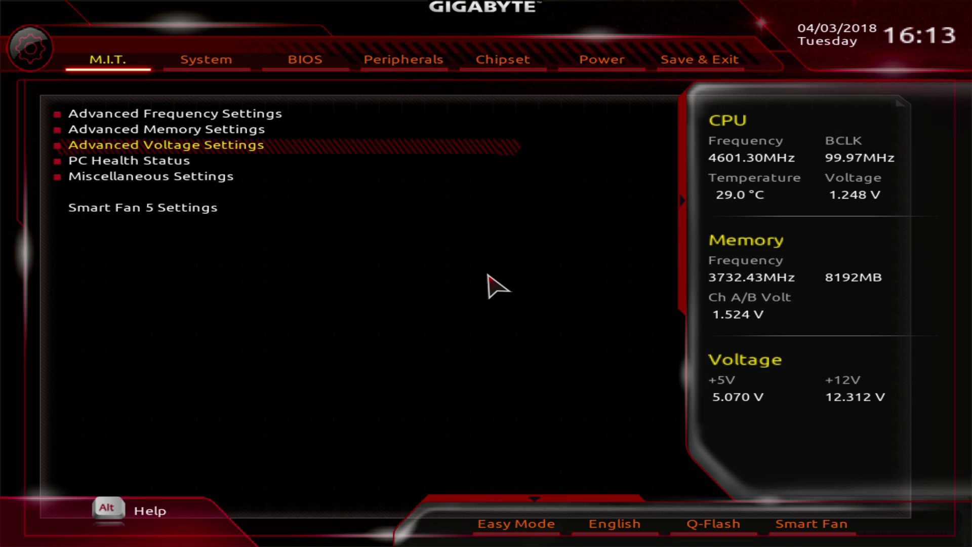
{"action": "key", "text": "Return"}
{"action": "key", "text": "Down"}
{"action": "key", "text": "Down"}
{"action": "key", "text": "Up"}
{"action": "key", "text": "Return"}
{"action": "key", "text": "Down"}
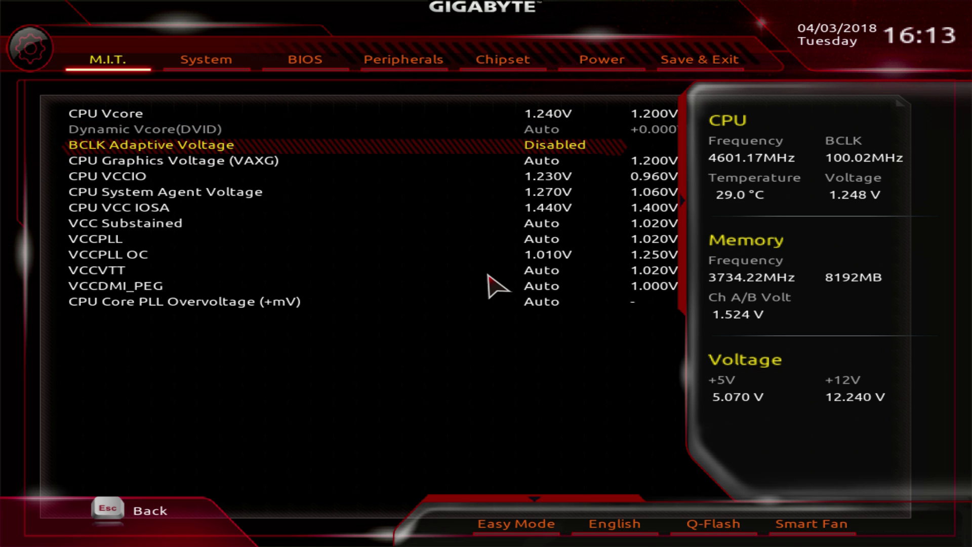
{"action": "key", "text": "Down"}
{"action": "key", "text": "Down"}
{"action": "key", "text": "Down"}
{"action": "key", "text": "Down"}
{"action": "key", "text": "Down"}
{"action": "key", "text": "Down"}
{"action": "key", "text": "Down"}
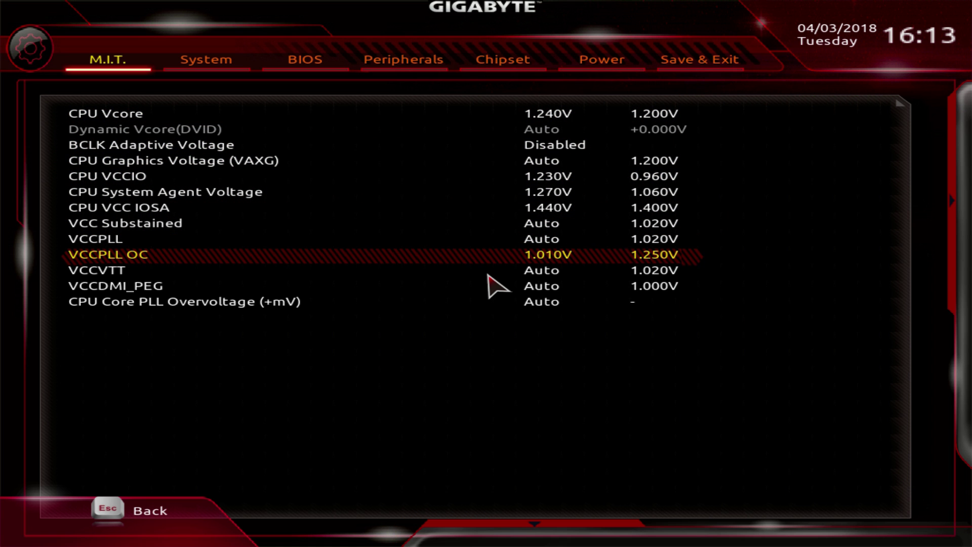
Set VCCPLL OC to 1.110V and save the settings with a restart.
{"action": "type", "text": "1.11"}
{"action": "key", "text": "Return"}
{"action": "key", "text": "Up"}
{"action": "key", "text": "F10"}
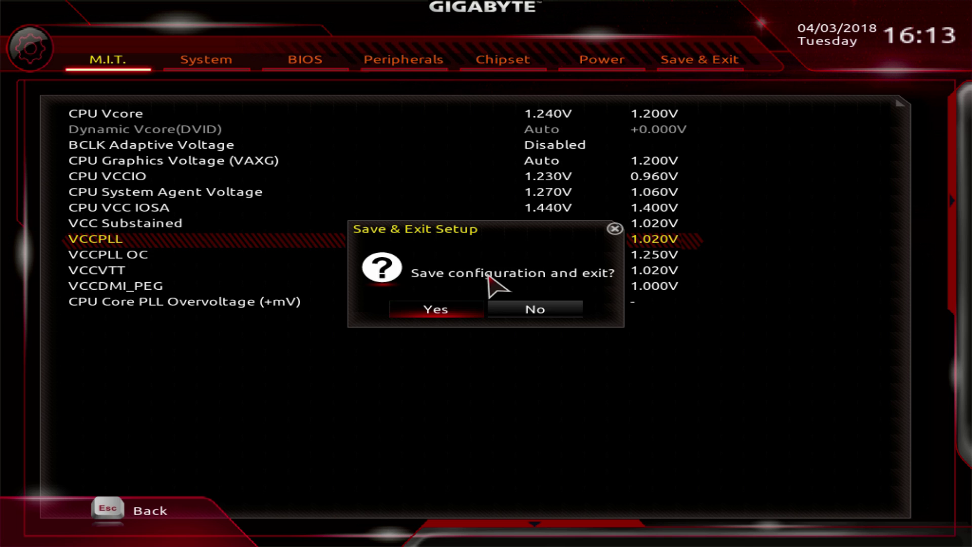
{"action": "key", "text": "Return"}
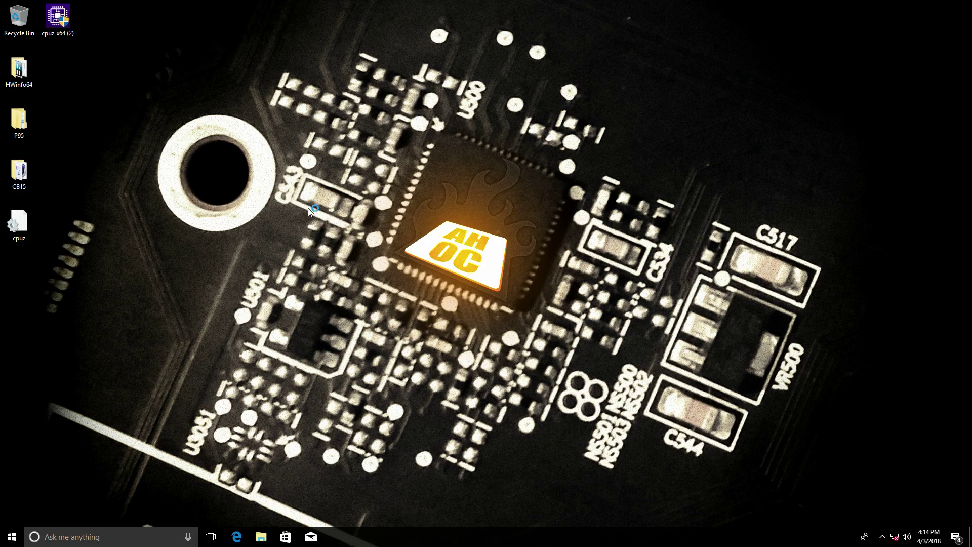
Launch Cinebench 64-bit from the CB15 folder, close the folder and reposition Cinebench.
{"action": "double_click", "coordinate": [19, 172]}
{"action": "double_click", "coordinate": [344, 216]}
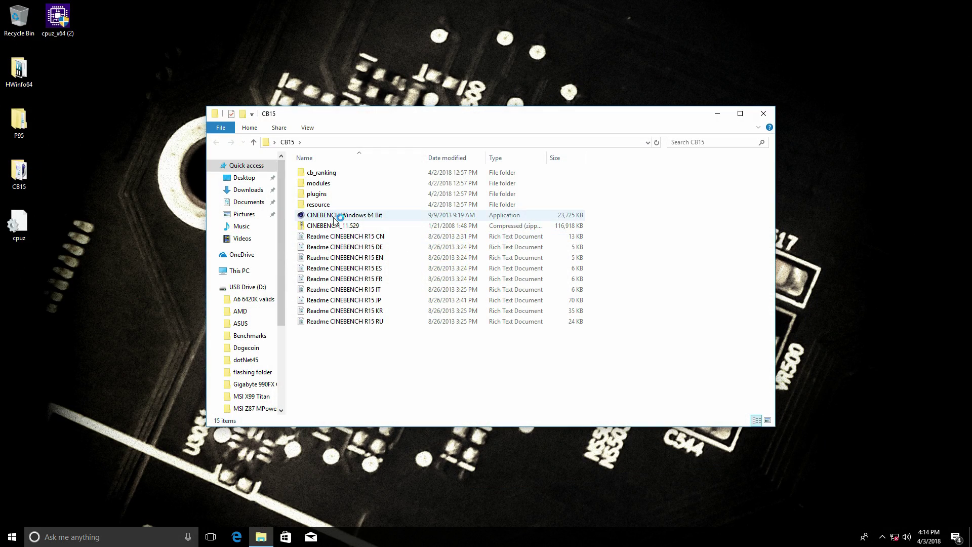
{"action": "left_click", "coordinate": [756, 117]}
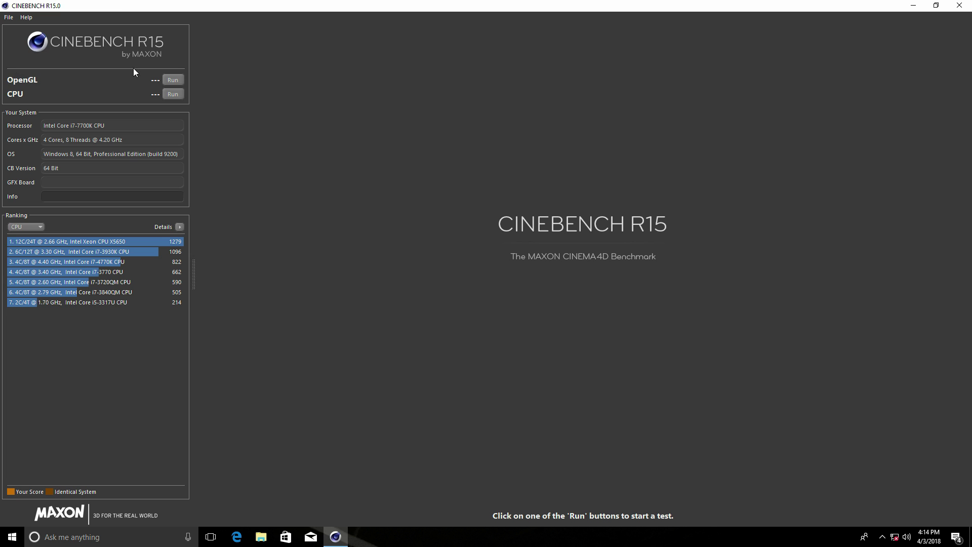
{"action": "left_click_drag", "start_coordinate": [141, 6], "coordinate": [210, 161]}
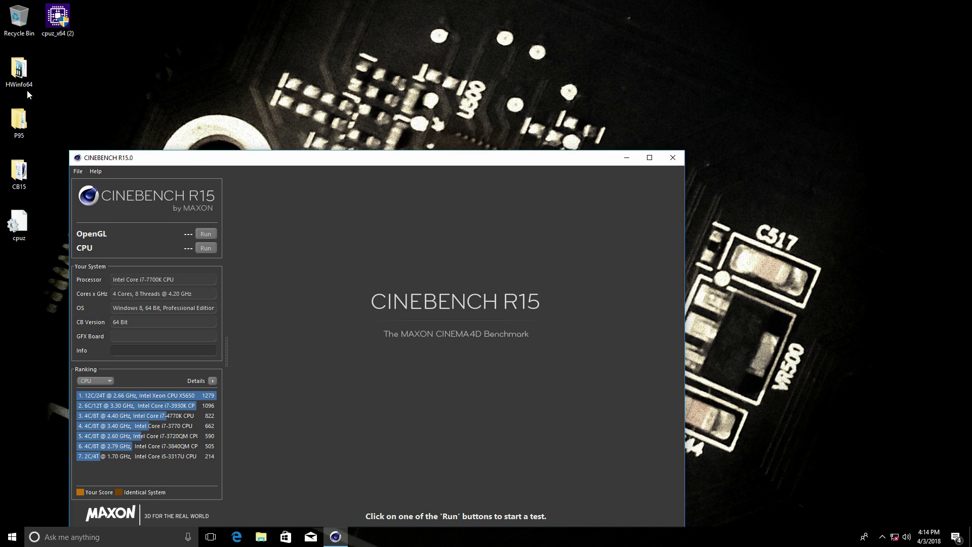
Start HWiNFO64 sensors-only, close its folder, place Cinebench beside it and run the CPU benchmark.
{"action": "double_click", "coordinate": [21, 74]}
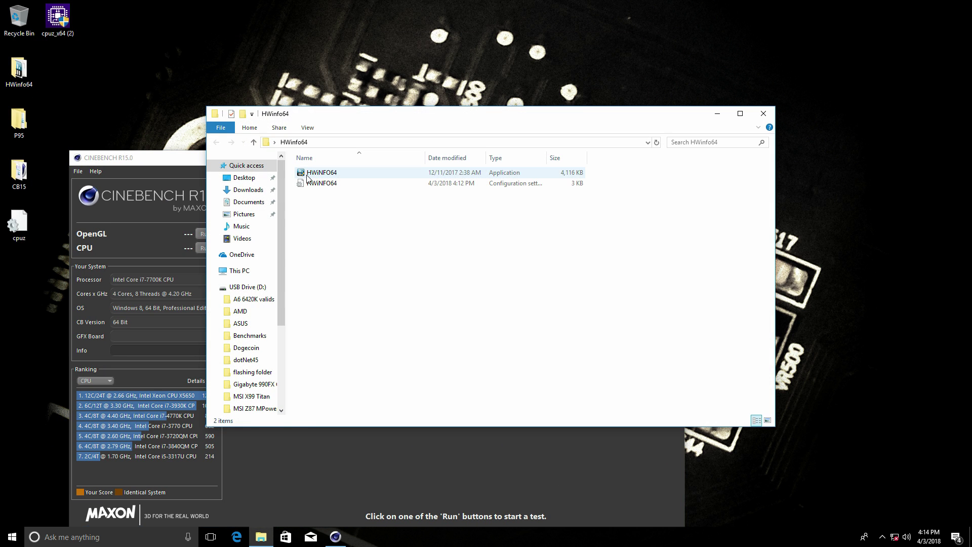
{"action": "double_click", "coordinate": [308, 173]}
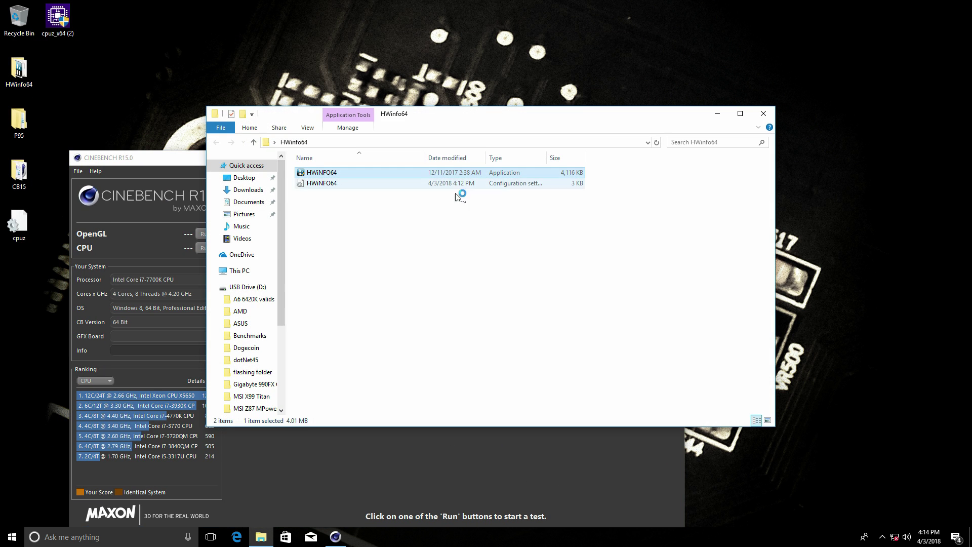
{"action": "left_click", "coordinate": [494, 284]}
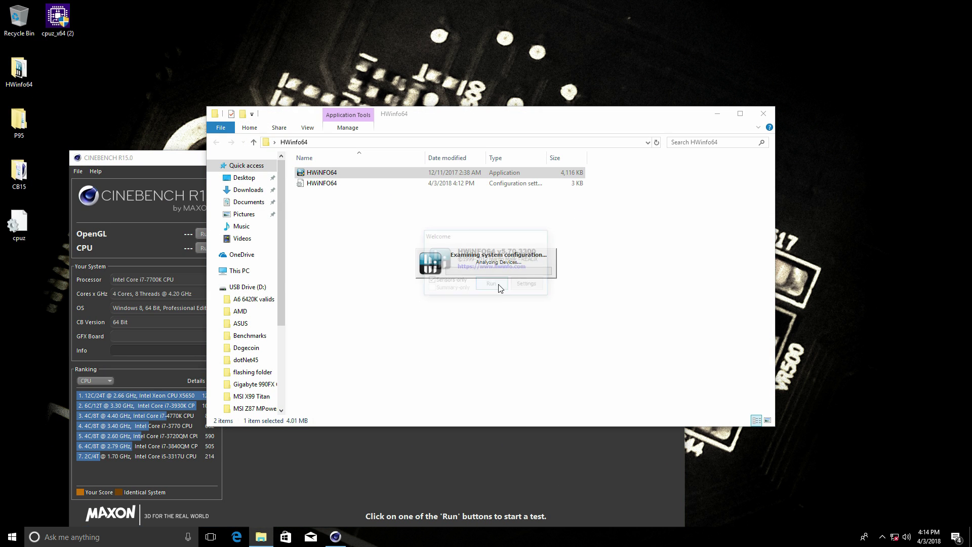
{"action": "left_click", "coordinate": [755, 115]}
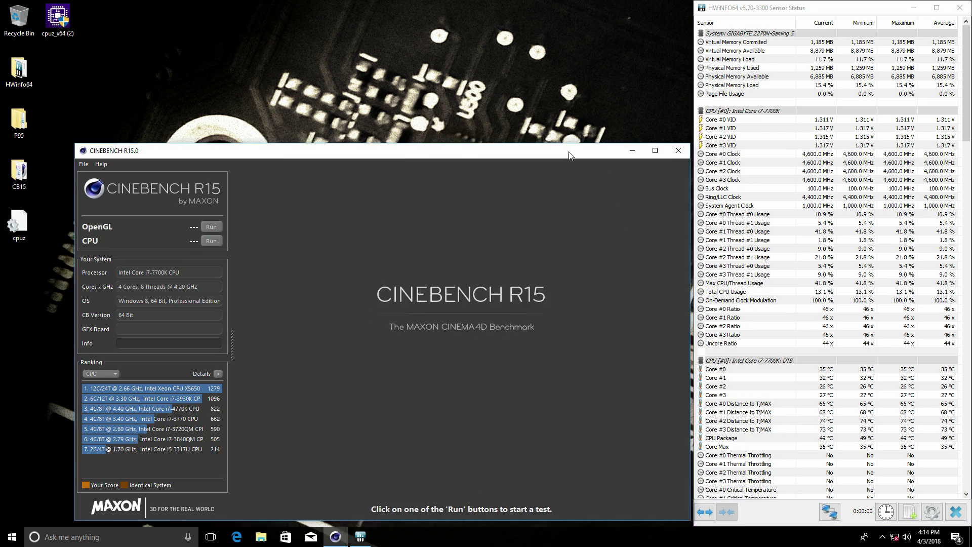
{"action": "left_click_drag", "start_coordinate": [582, 158], "coordinate": [579, 75]}
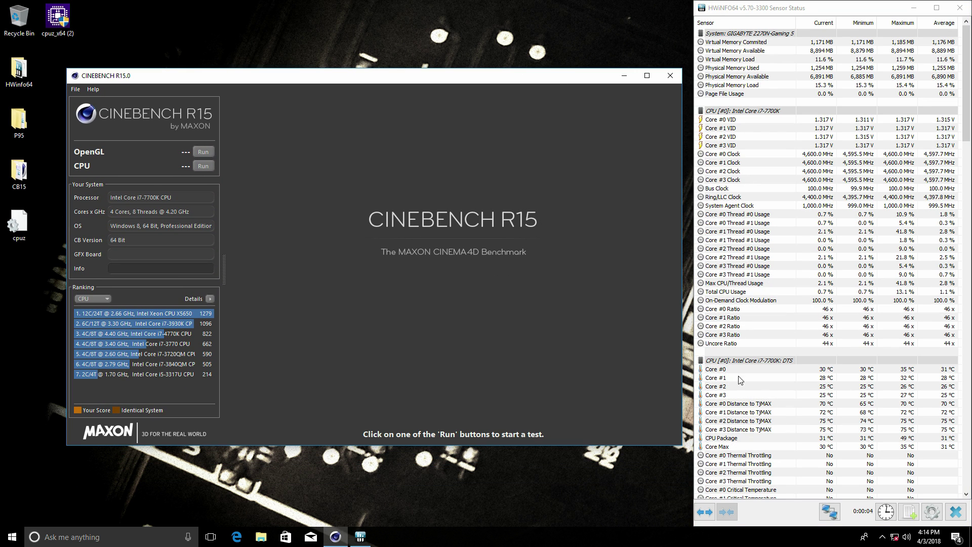
{"action": "left_click", "coordinate": [203, 166]}
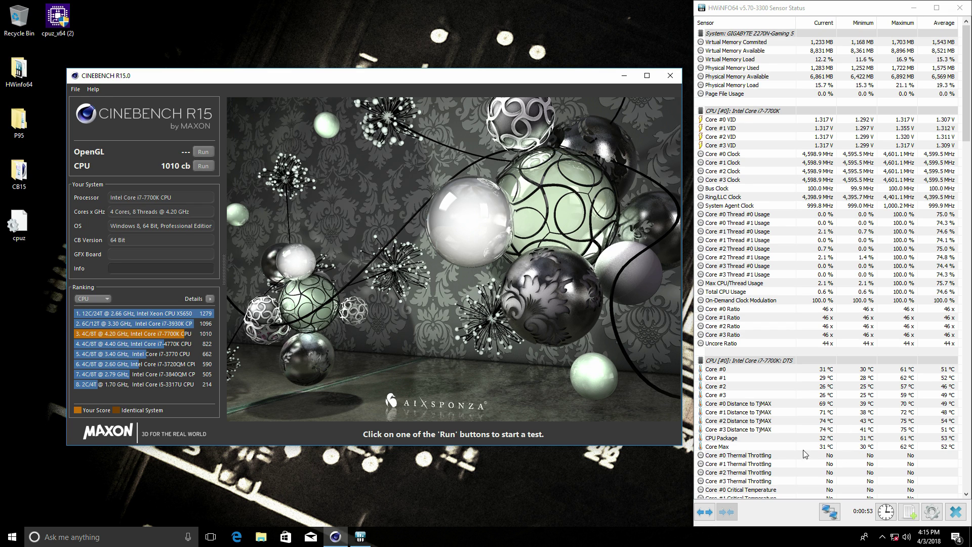
Highlight CPU Package temperature, close Cinebench without saving the score, and close HWiNFO.
{"action": "left_click", "coordinate": [899, 452]}
{"action": "left_click", "coordinate": [904, 438]}
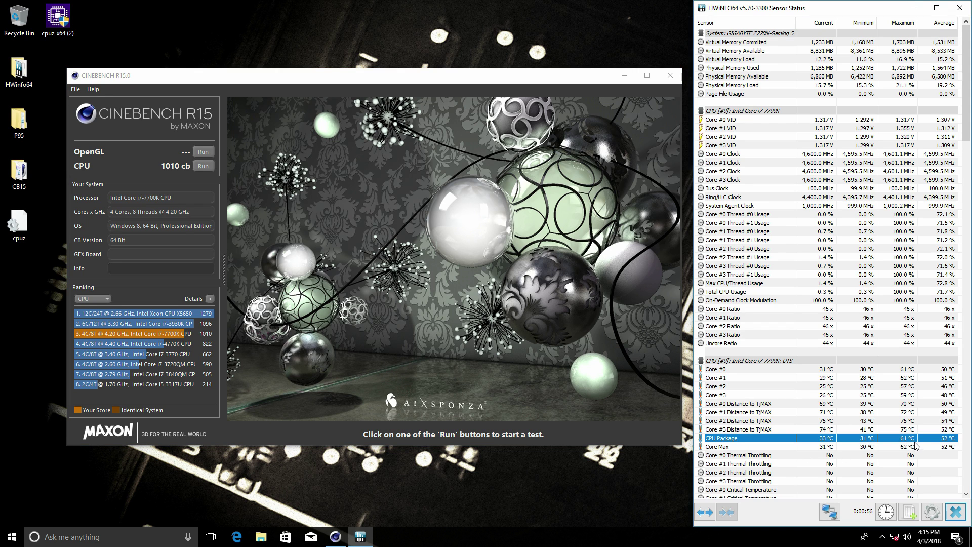
{"action": "left_click", "coordinate": [670, 75]}
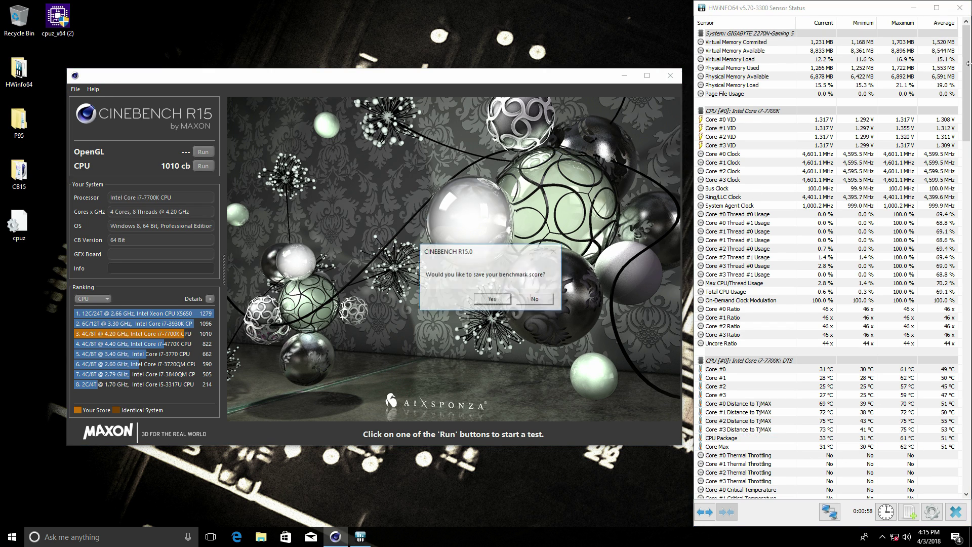
{"action": "left_click", "coordinate": [532, 300]}
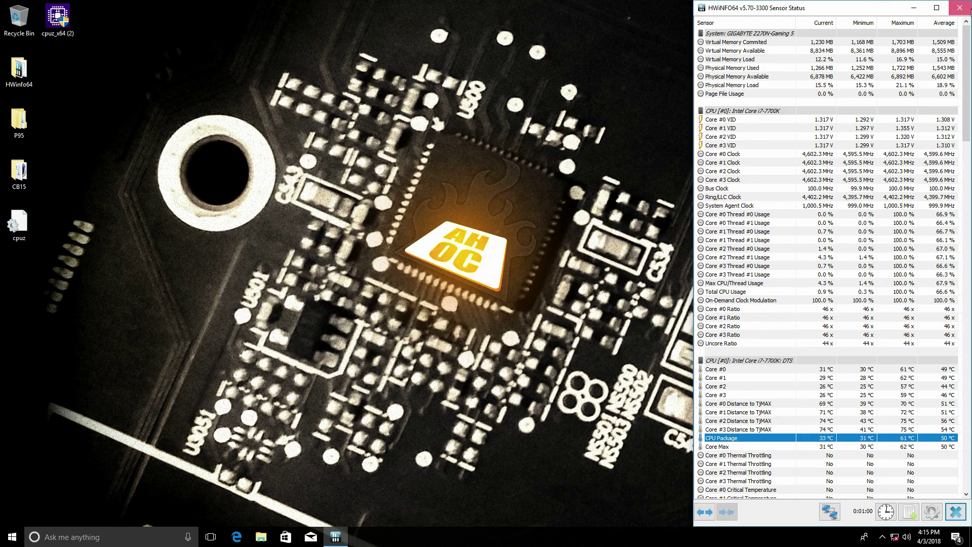
{"action": "key", "text": "alt+F4"}
Restart into the BIOS and navigate to the VCCPLL OC row under CPU Core Voltage Control.
{"action": "left_click", "coordinate": [12, 536]}
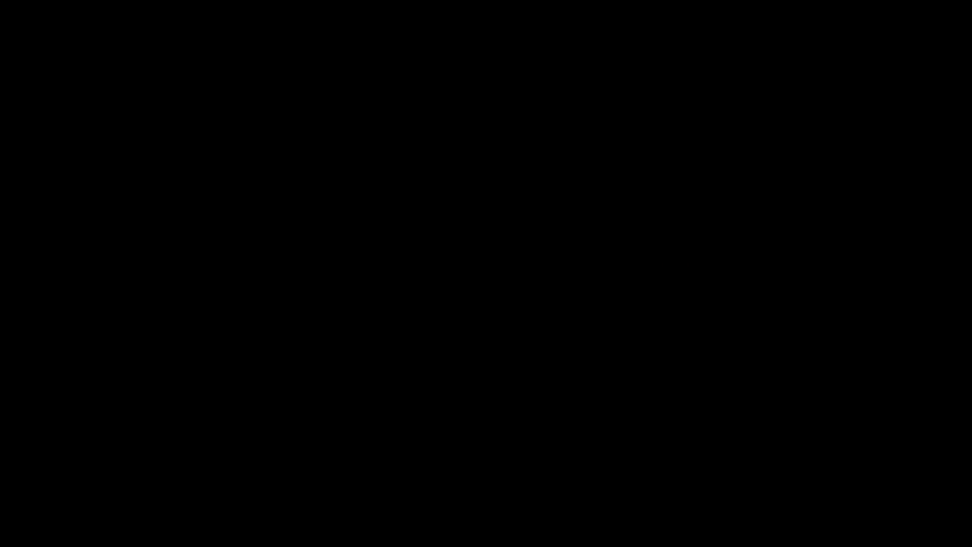
{"action": "key", "text": "Down"}
{"action": "key", "text": "Down"}
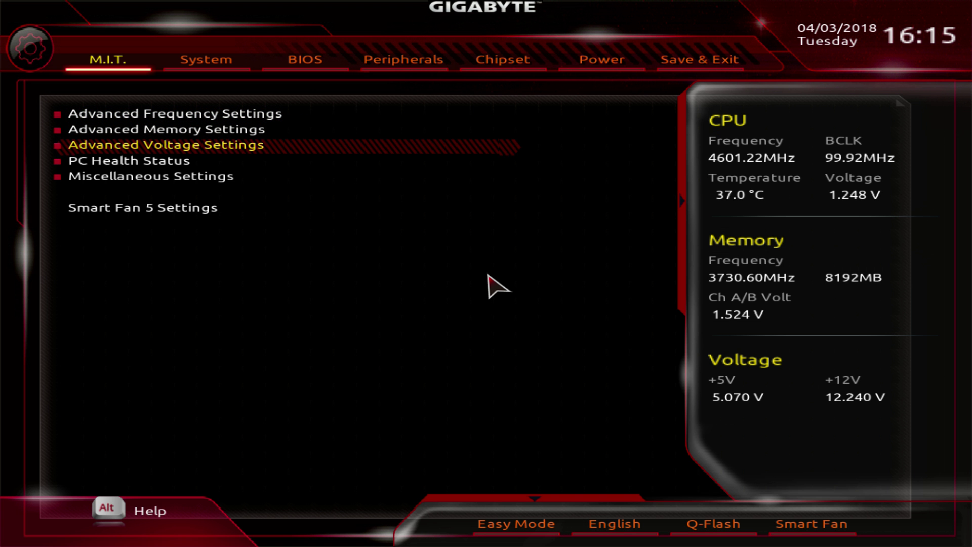
{"action": "key", "text": "Return"}
{"action": "key", "text": "Down"}
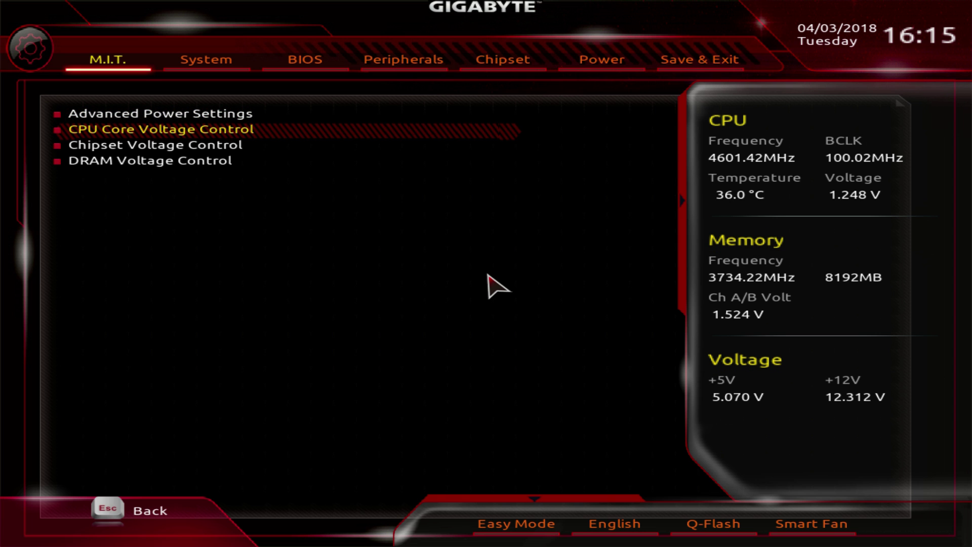
{"action": "key", "text": "Return"}
{"action": "key", "text": "Down"}
{"action": "key", "text": "Down"}
{"action": "key", "text": "Down"}
{"action": "key", "text": "Down"}
{"action": "key", "text": "Down"}
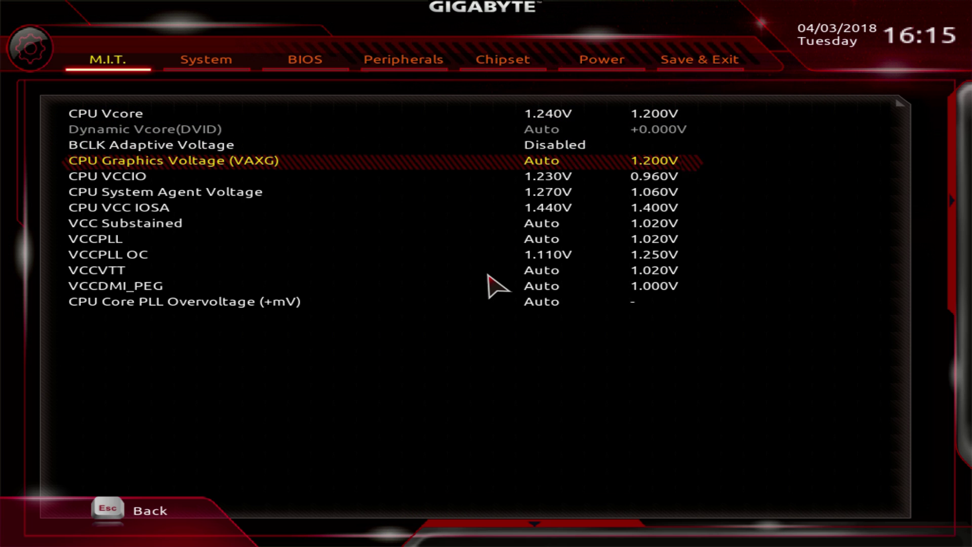
{"action": "key", "text": "Down"}
{"action": "key", "text": "Down"}
{"action": "key", "text": "Down"}
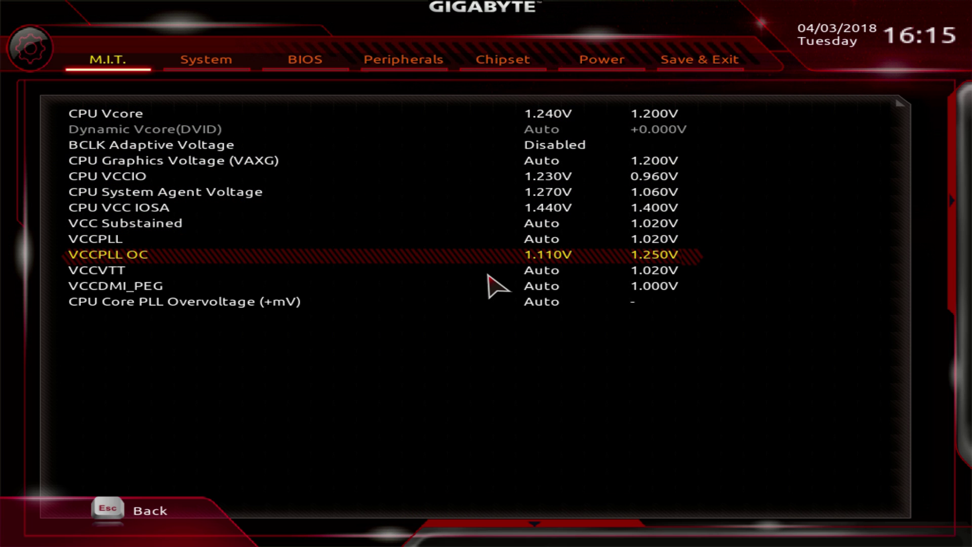
Set VCCPLL OC to 1.210V and save the settings with a restart.
{"action": "type", "text": "1.21"}
{"action": "key", "text": "Return"}
{"action": "key", "text": "Up"}
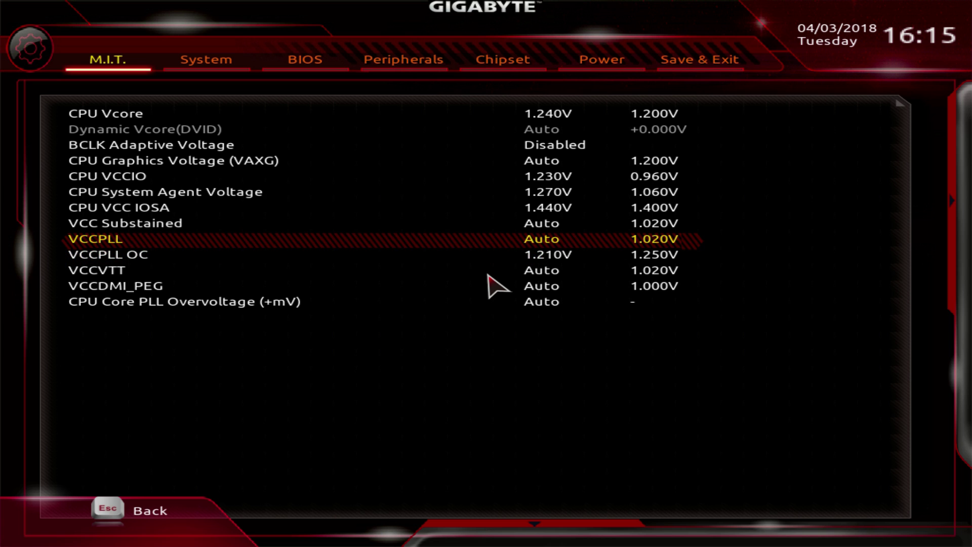
{"action": "key", "text": "F10"}
{"action": "key", "text": "Return"}
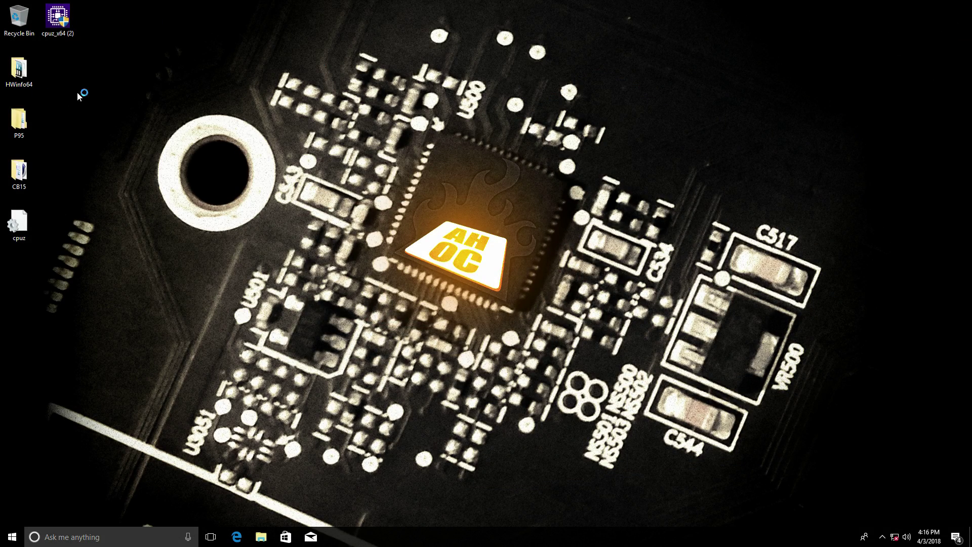
Launch HWiNFO64 in sensors-only mode from the HWinfo64 folder.
{"action": "double_click", "coordinate": [19, 70]}
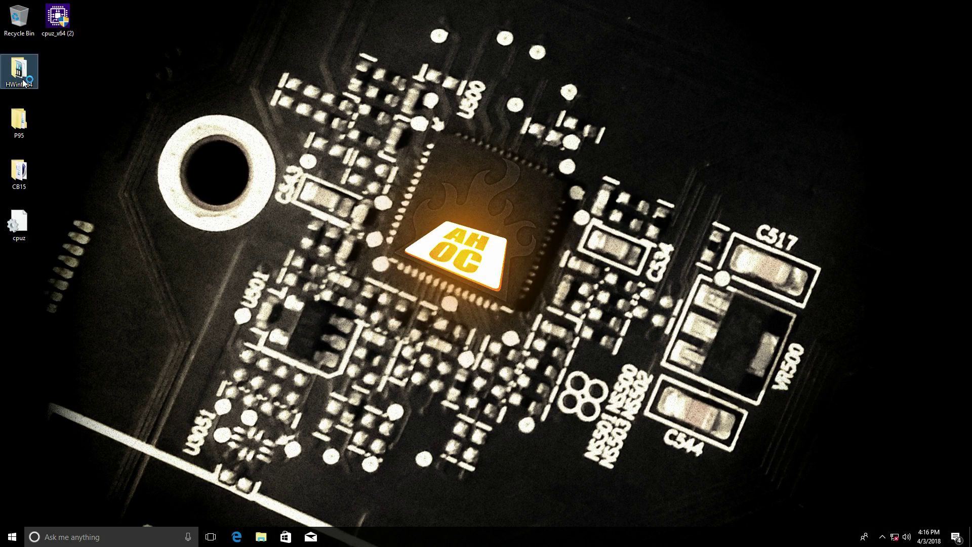
{"action": "double_click", "coordinate": [368, 173]}
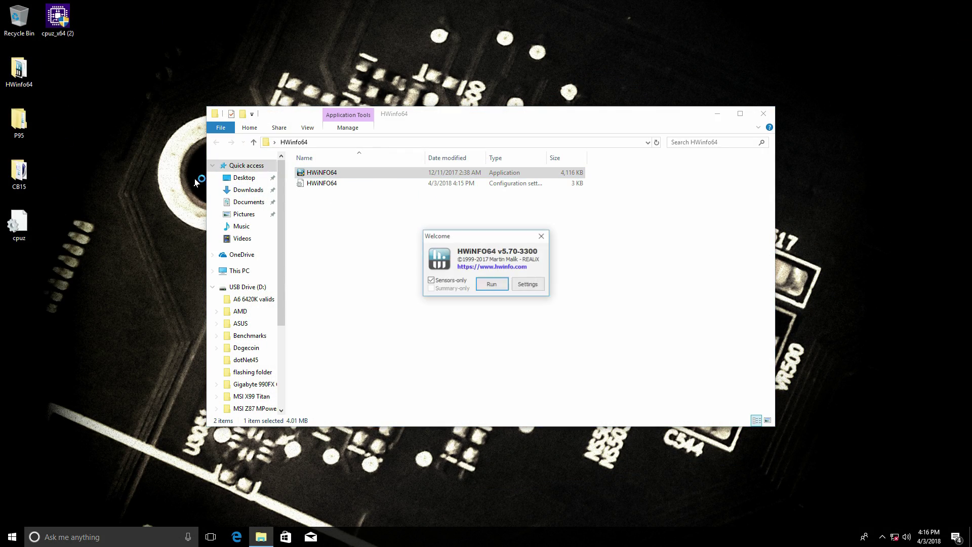
{"action": "left_click", "coordinate": [490, 282]}
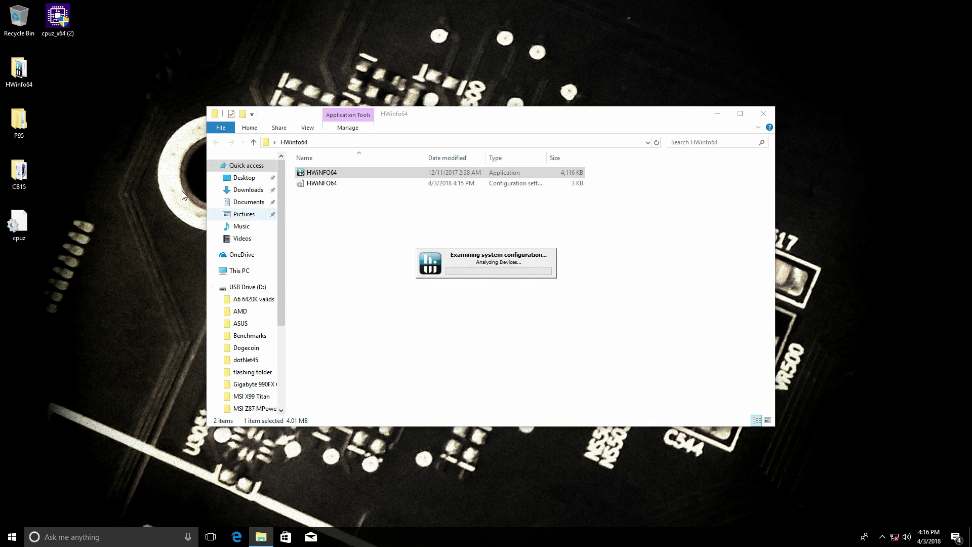
Launch Cinebench R15, close the CB15 folder, arrange it beside HWiNFO and run the CPU benchmark.
{"action": "double_click", "coordinate": [19, 172]}
{"action": "left_click", "coordinate": [344, 229]}
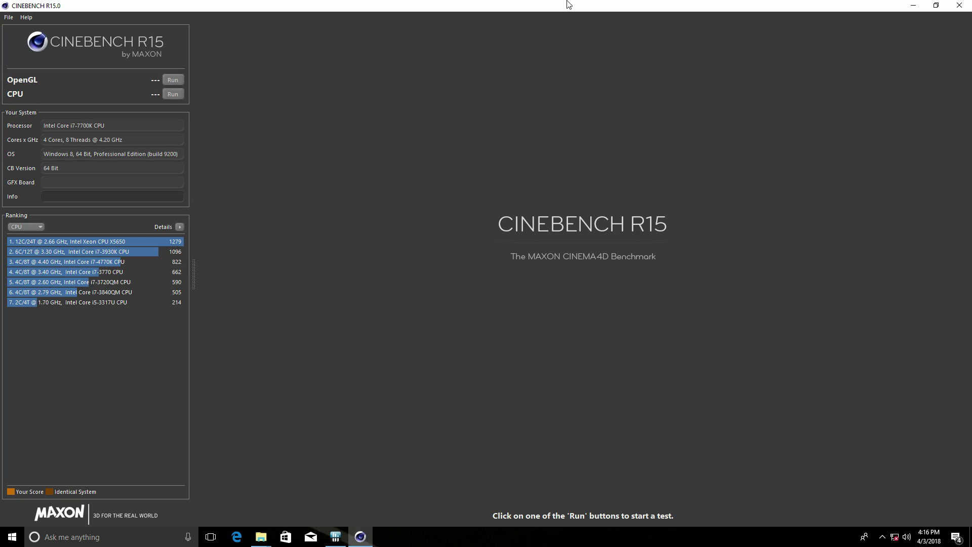
{"action": "left_click_drag", "start_coordinate": [568, 4], "coordinate": [326, 42]}
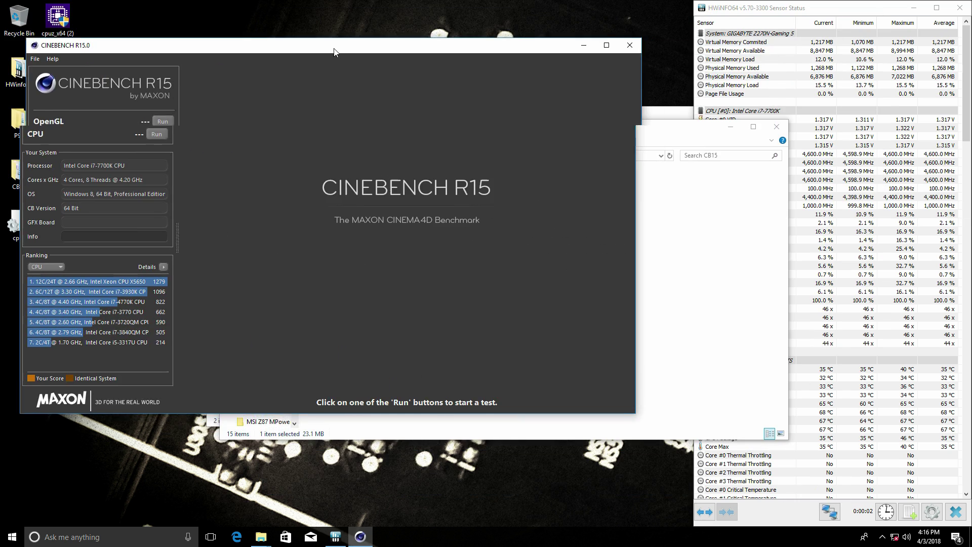
{"action": "left_click", "coordinate": [778, 128]}
{"action": "left_click", "coordinate": [778, 128]}
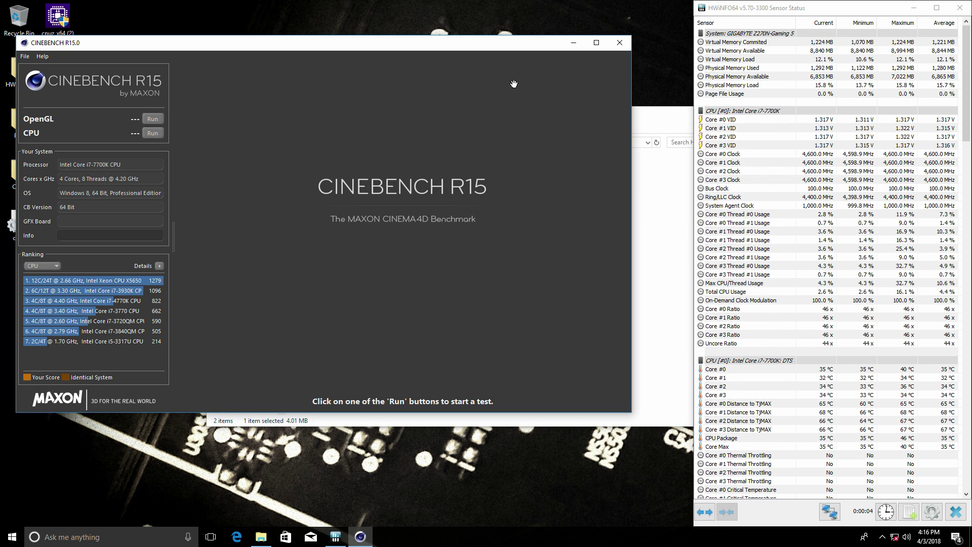
{"action": "left_click_drag", "start_coordinate": [462, 49], "coordinate": [474, 48]}
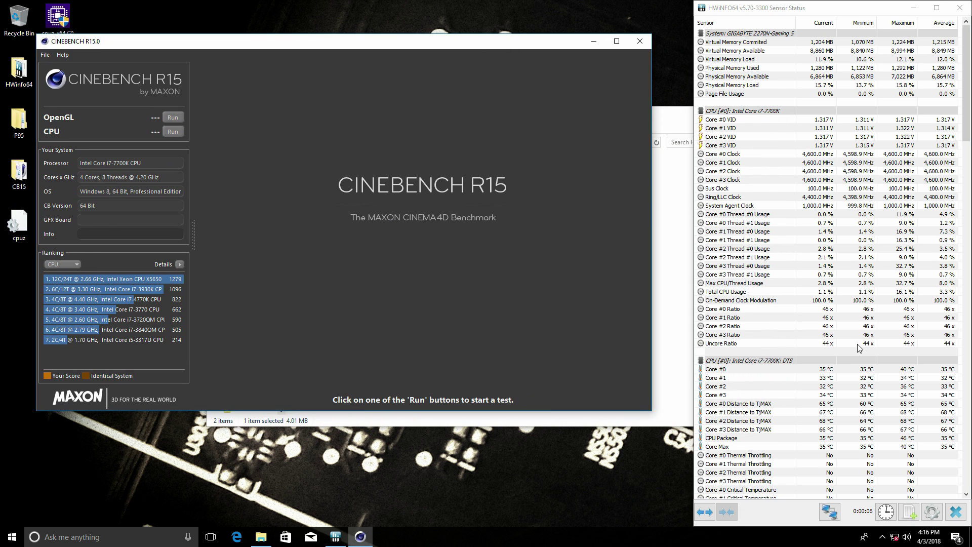
{"action": "left_click", "coordinate": [830, 360]}
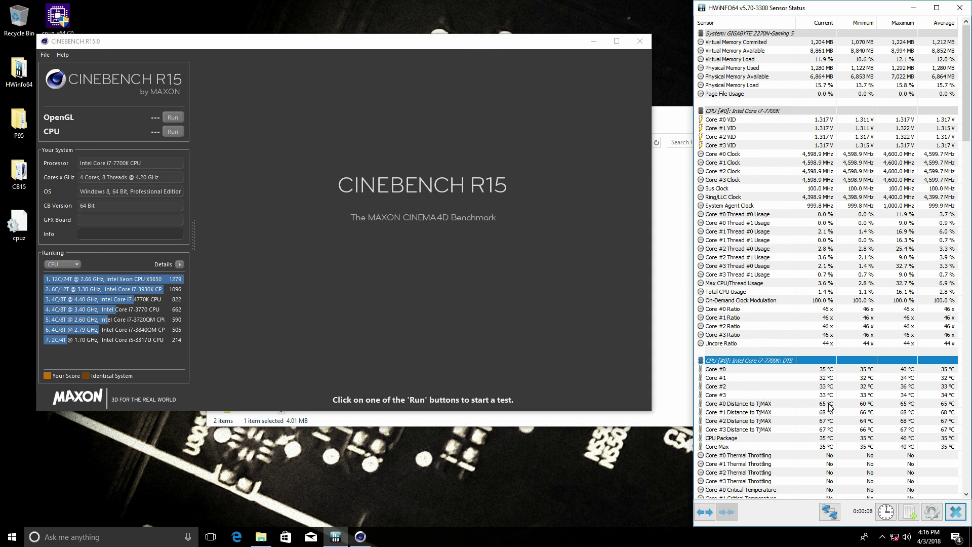
{"action": "left_click", "coordinate": [171, 132]}
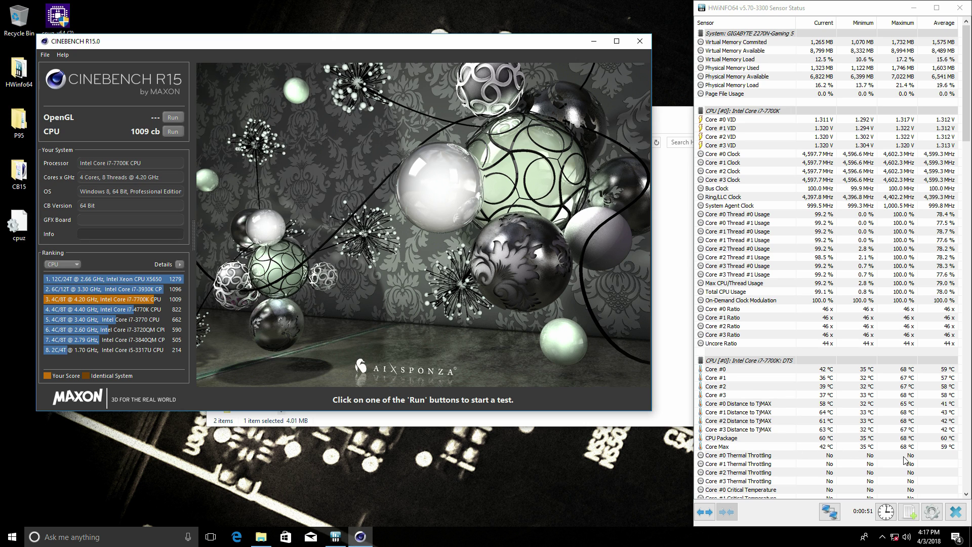
Close Cinebench without saving the 1009 cb score, then close HWiNFO and the HWinfo64 folder.
{"action": "left_click", "coordinate": [640, 41]}
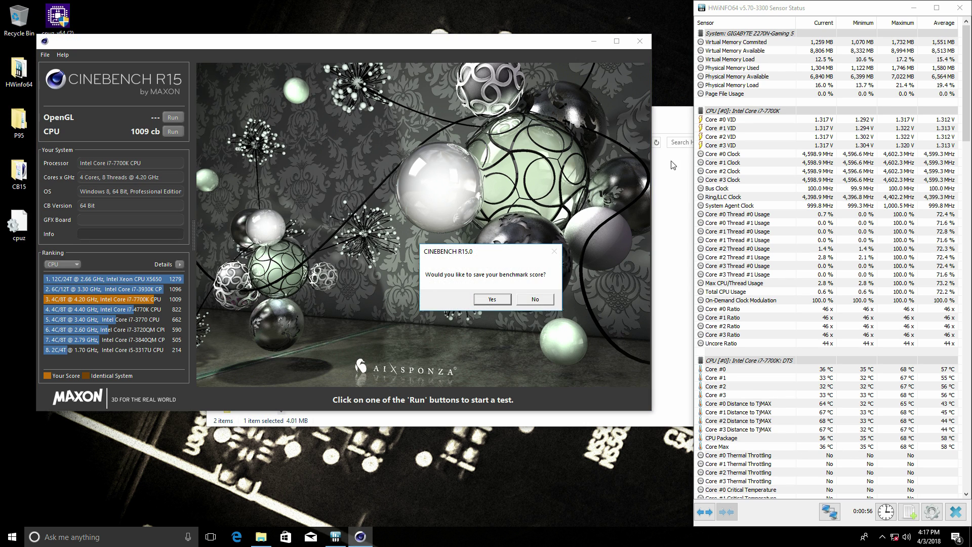
{"action": "left_click", "coordinate": [535, 300]}
{"action": "left_click", "coordinate": [959, 7]}
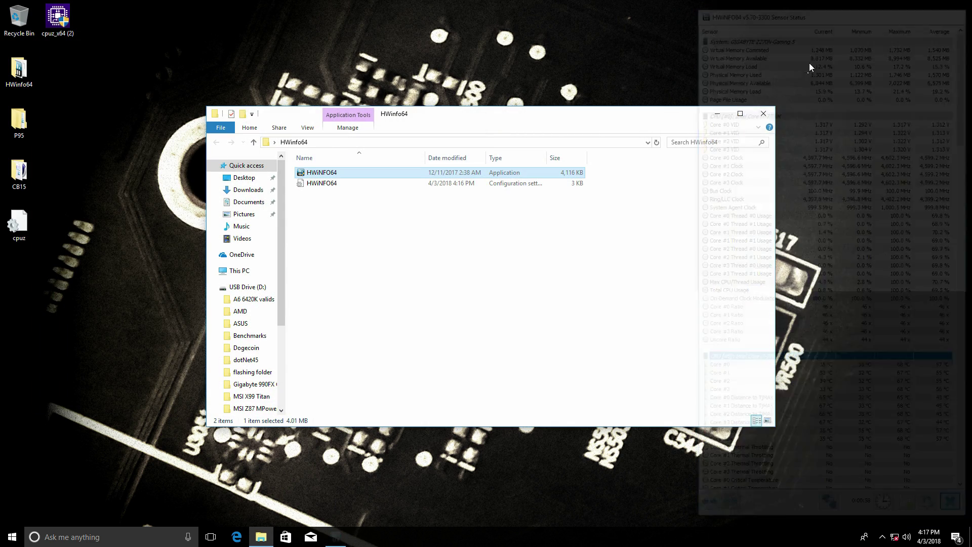
{"action": "left_click", "coordinate": [766, 114]}
Restart Windows and enter the BIOS setup during boot.
{"action": "left_click", "coordinate": [18, 541]}
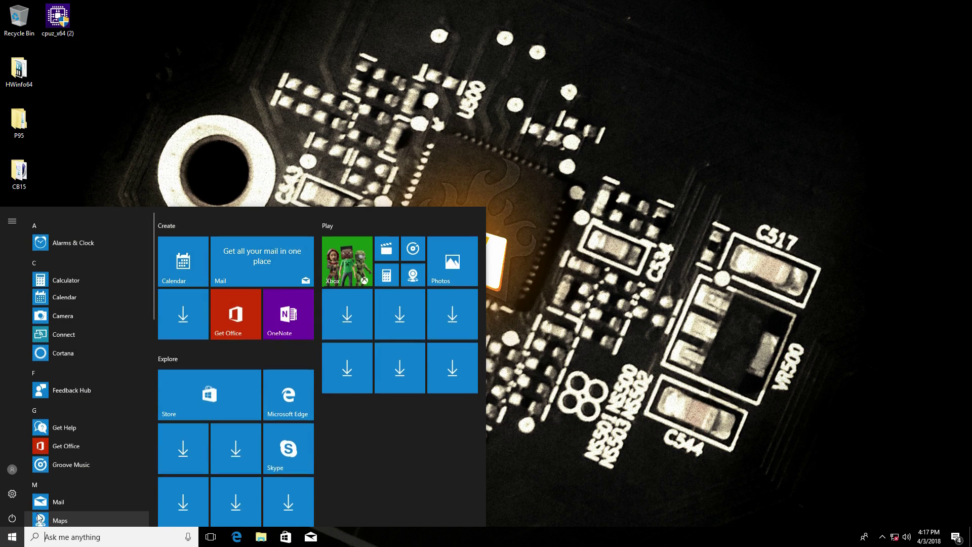
{"action": "left_click", "coordinate": [12, 503]}
{"action": "left_click", "coordinate": [26, 487]}
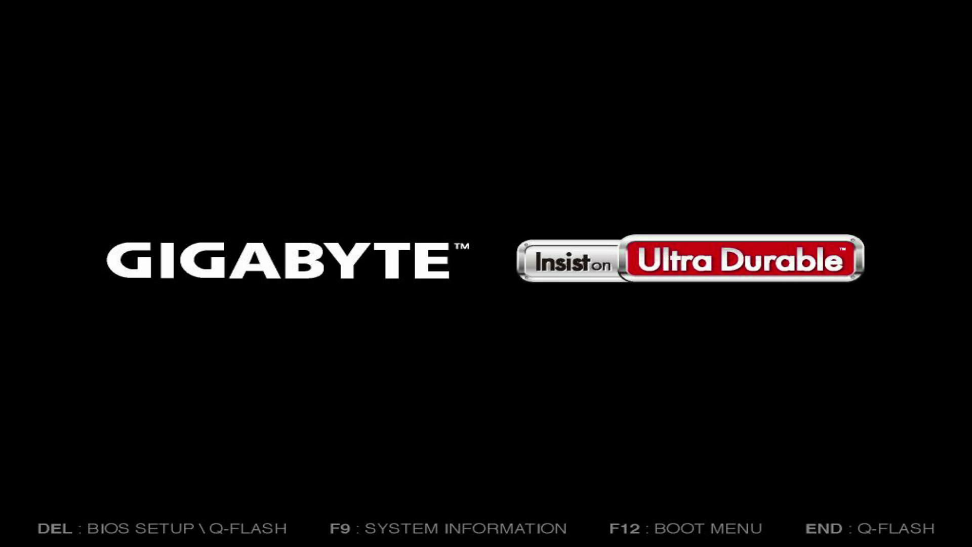
{"action": "key", "text": "Delete"}
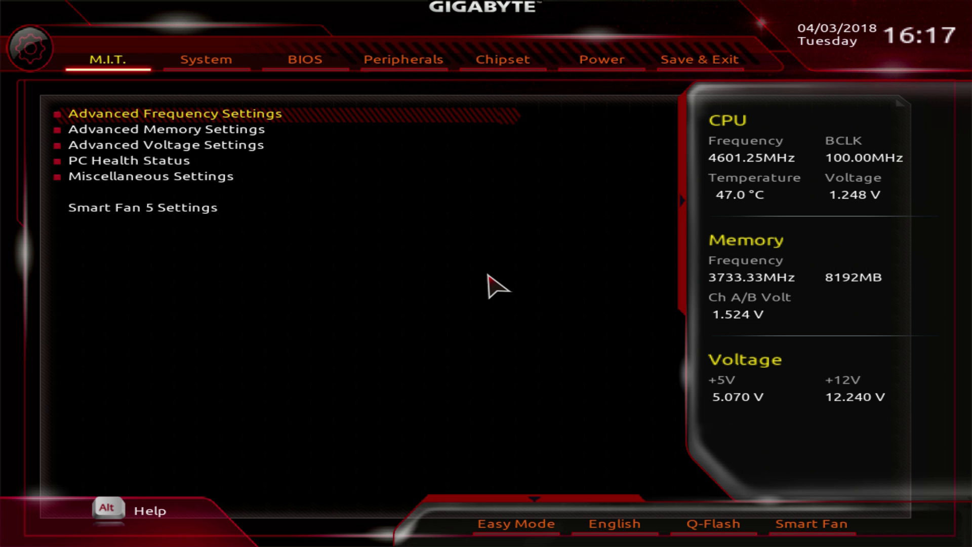
Navigate to CPU Core Voltage Control under Advanced Voltage Settings.
{"action": "key", "text": "Down"}
{"action": "key", "text": "Down"}
{"action": "key", "text": "Return"}
{"action": "key", "text": "Down"}
{"action": "key", "text": "Down"}
{"action": "key", "text": "Up"}
{"action": "key", "text": "Return"}
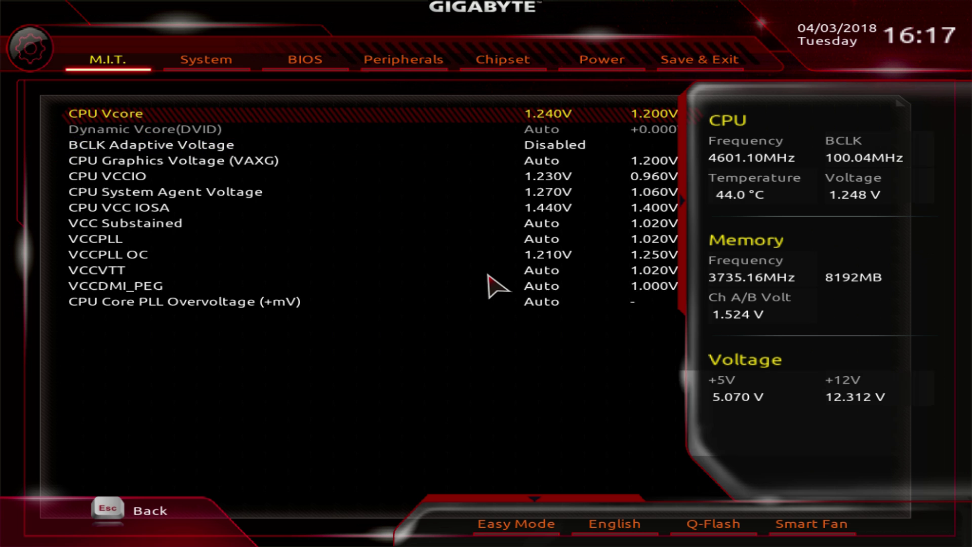
{"action": "key", "text": "Down"}
{"action": "key", "text": "Down"}
{"action": "key", "text": "Down"}
{"action": "key", "text": "Down"}
{"action": "key", "text": "Down"}
{"action": "key", "text": "Down"}
{"action": "key", "text": "Down"}
{"action": "key", "text": "Down"}
{"action": "key", "text": "Down"}
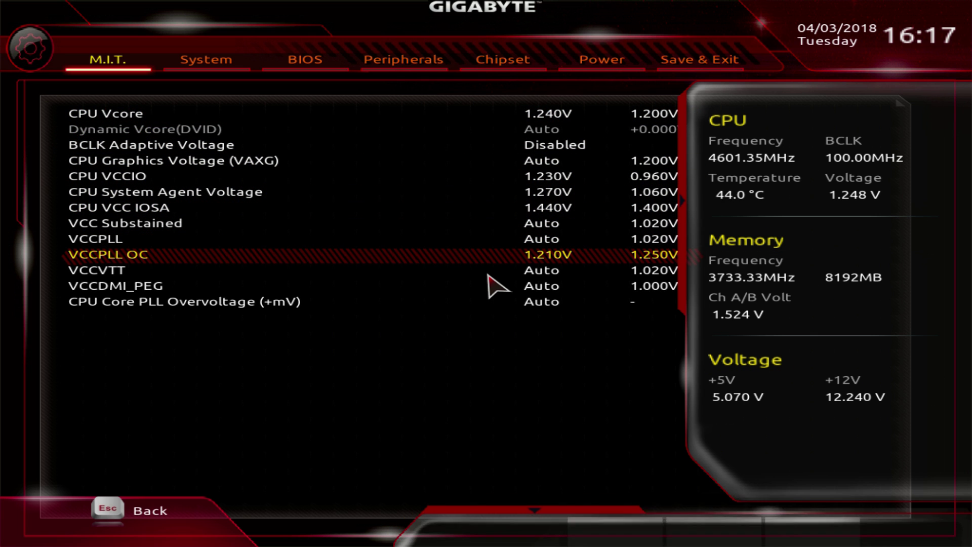
Set VCCPLL OC to 1.350V and save the BIOS settings with F10.
{"action": "type", "text": "1.34"}
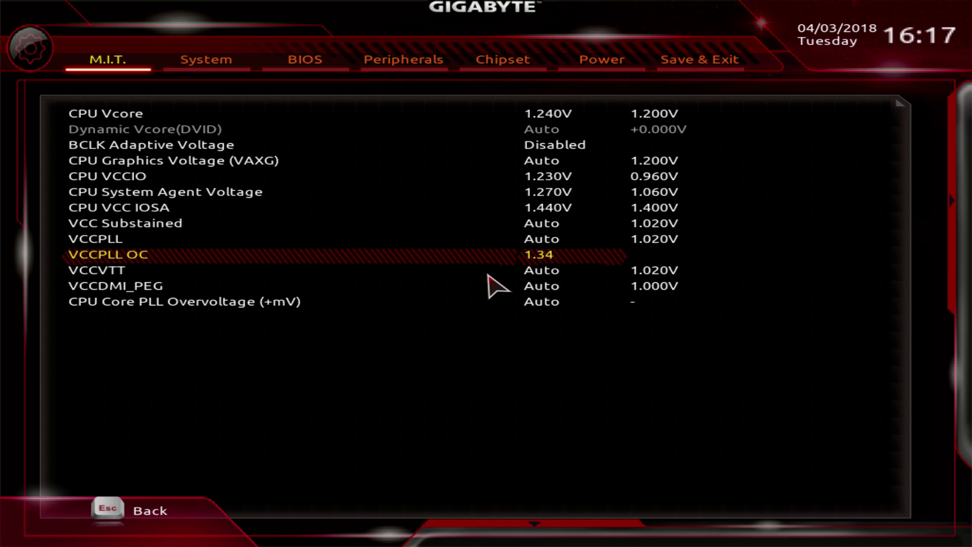
{"action": "key", "text": "BackSpace"}
{"action": "type", "text": "5"}
{"action": "key", "text": "Return"}
{"action": "key", "text": "Up"}
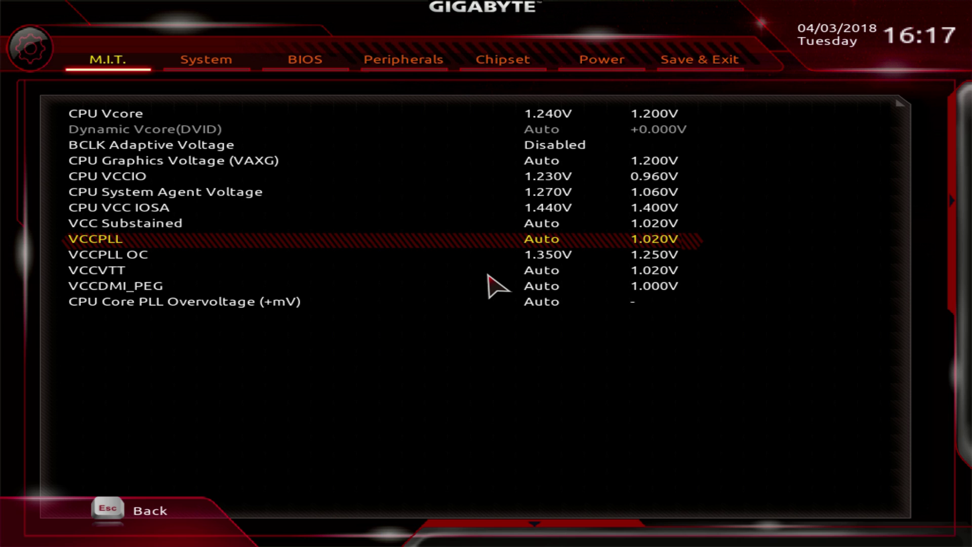
{"action": "key", "text": "F10"}
{"action": "key", "text": "Return"}
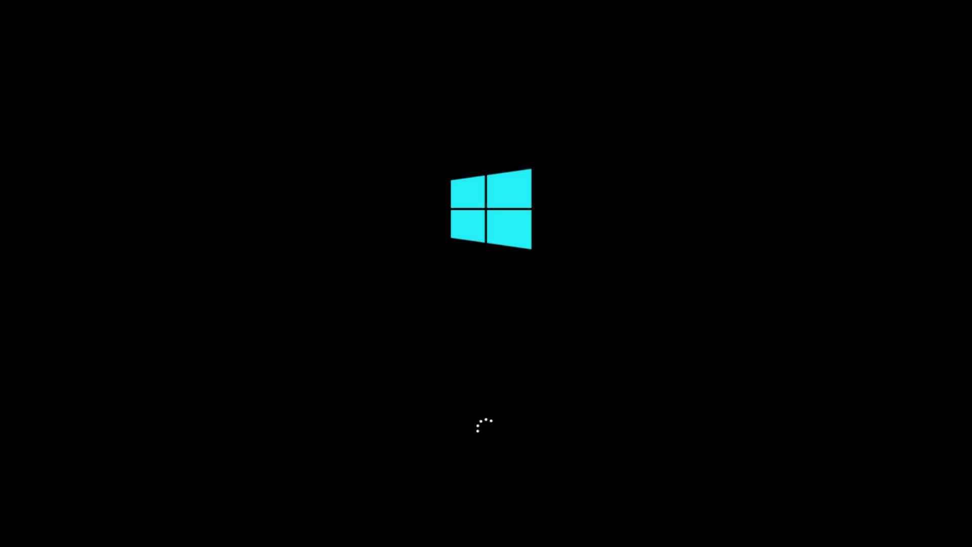
Skip the disk check and start HWiNFO64 sensor monitoring from the HWinfo64 folder.
{"action": "key", "text": "Return"}
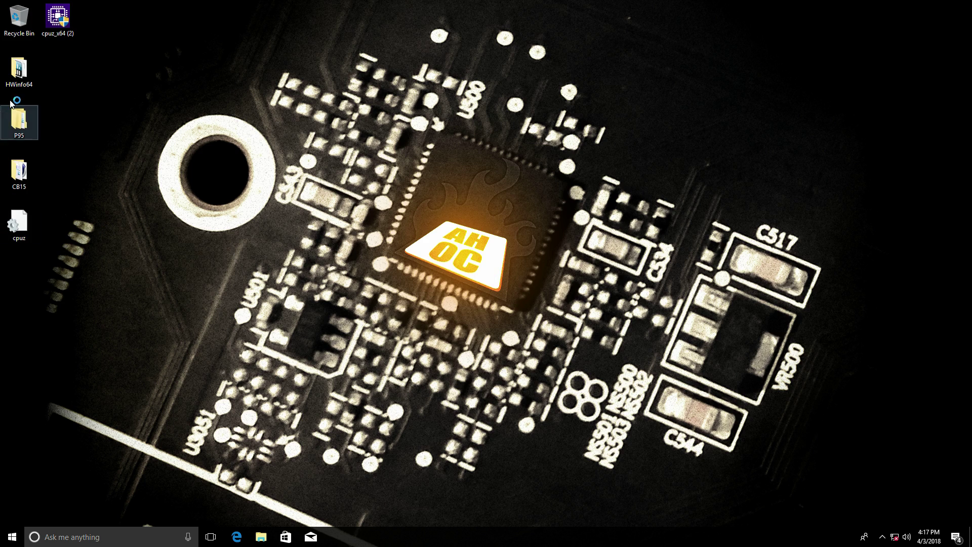
{"action": "double_click", "coordinate": [18, 70]}
{"action": "double_click", "coordinate": [355, 172]}
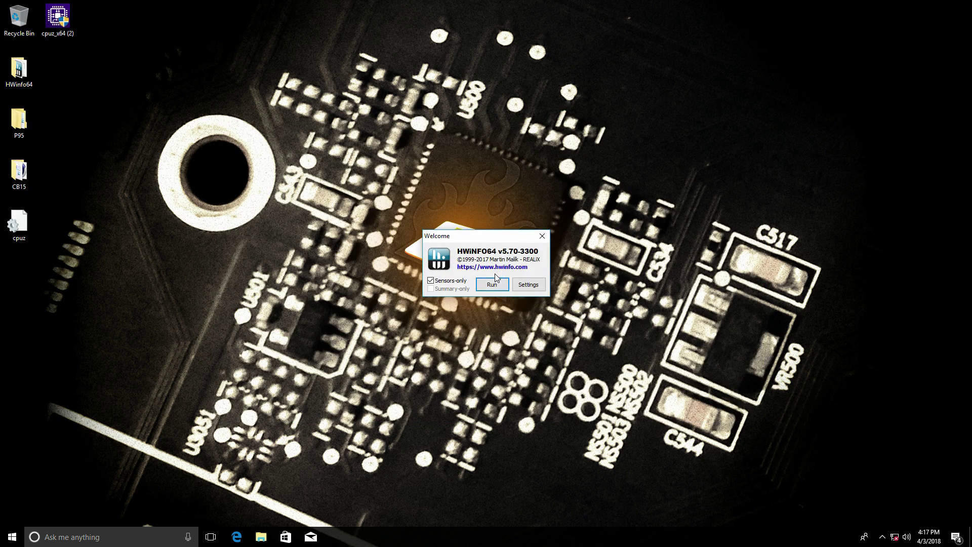
{"action": "left_click", "coordinate": [494, 283]}
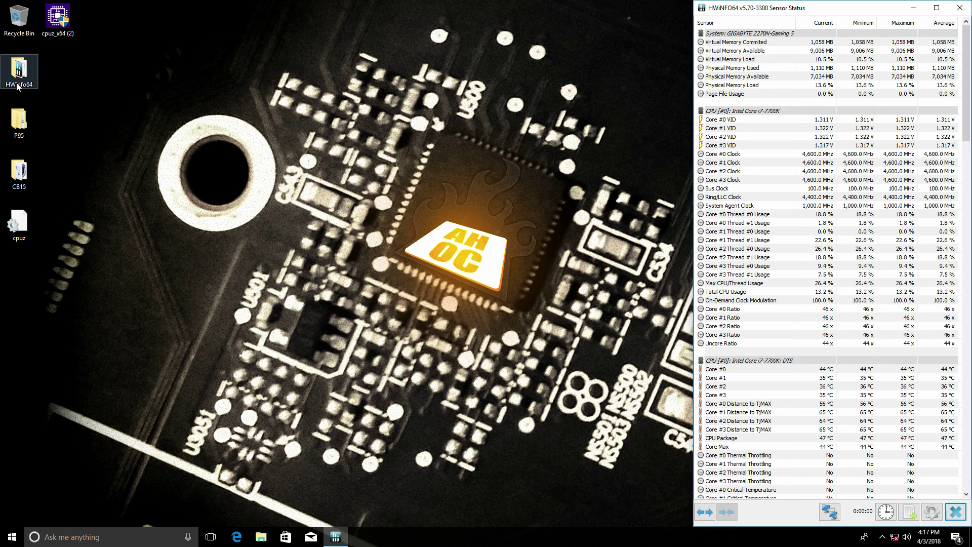
Launch Cinebench R15 from the CB15 folder, restore its window, and select Core #0 temperature.
{"action": "double_click", "coordinate": [19, 172]}
{"action": "double_click", "coordinate": [373, 215]}
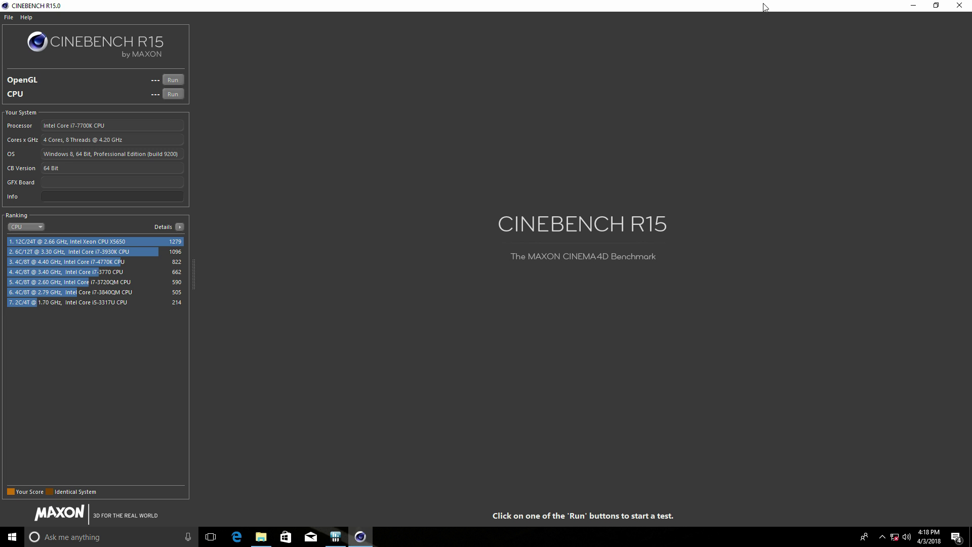
{"action": "left_click_drag", "start_coordinate": [776, 10], "coordinate": [484, 47]}
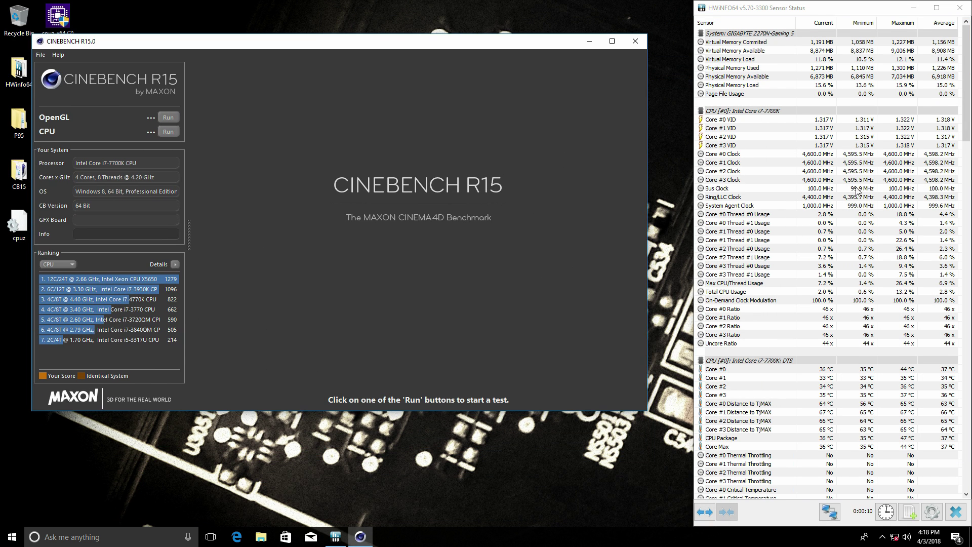
{"action": "left_click", "coordinate": [825, 370]}
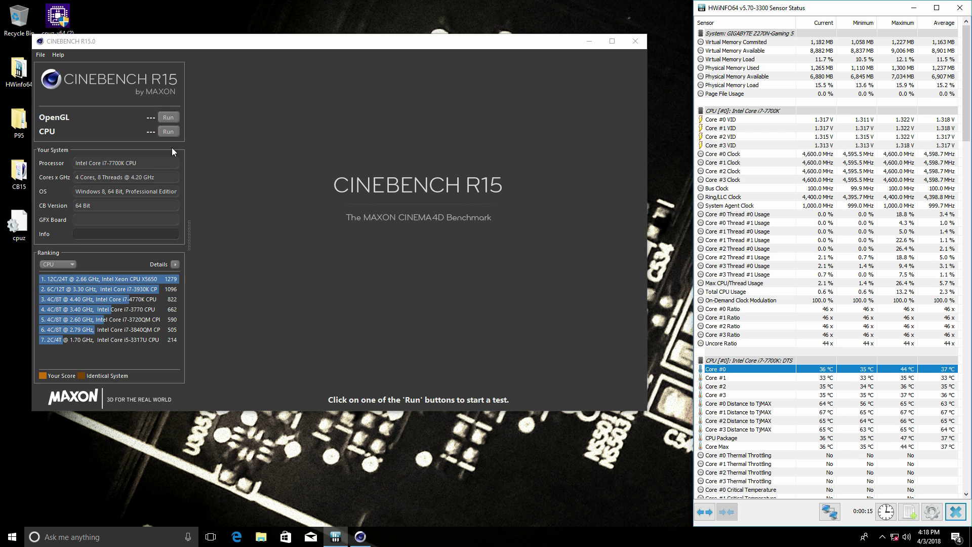
Run the Cinebench R15 CPU benchmark at 1.350V VCCPLL OC, scoring 1011 cb.
{"action": "left_click", "coordinate": [170, 133]}
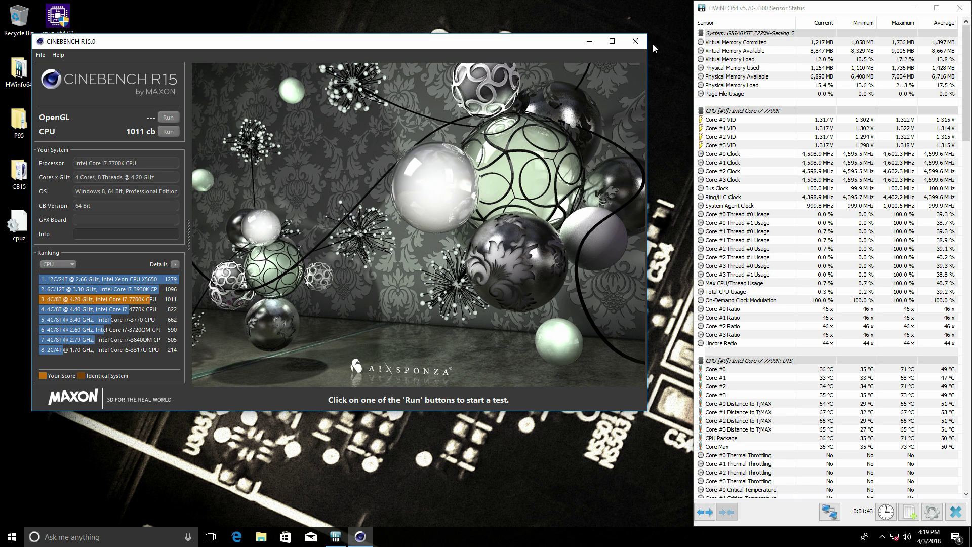
Close Cinebench without saving the 1011 cb score and close HWiNFO.
{"action": "left_click", "coordinate": [627, 44]}
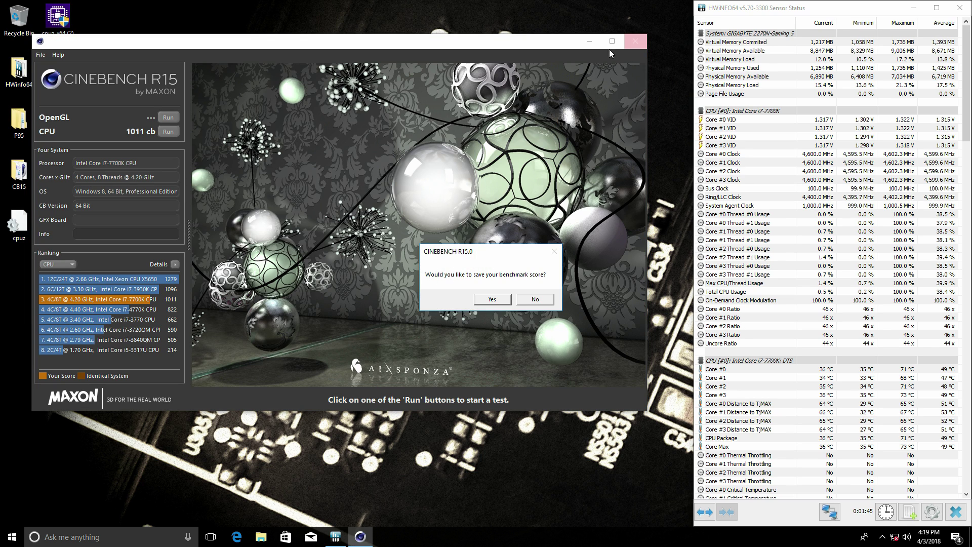
{"action": "left_click", "coordinate": [543, 299]}
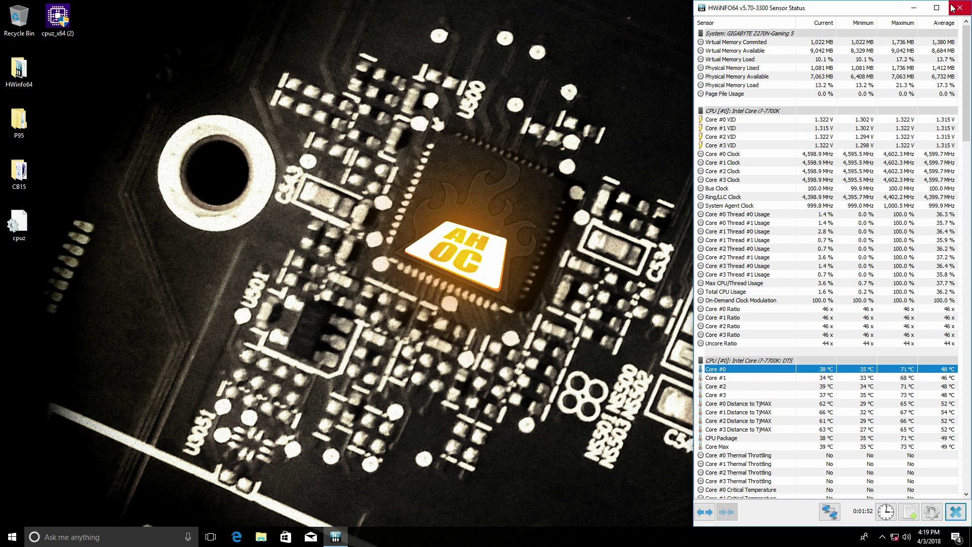
{"action": "left_click", "coordinate": [965, 7]}
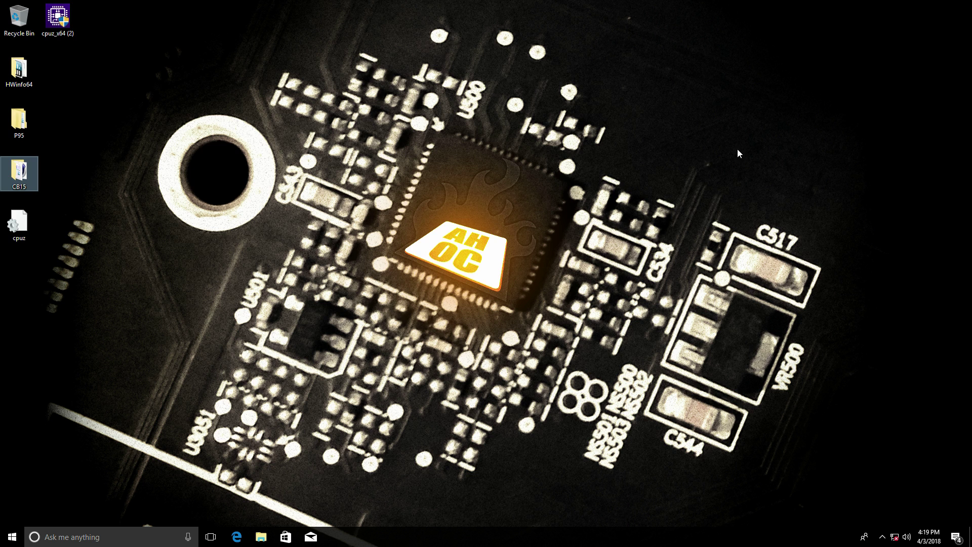
Restart Windows from the Start menu power options.
{"action": "left_click", "coordinate": [14, 539]}
{"action": "left_click", "coordinate": [12, 516]}
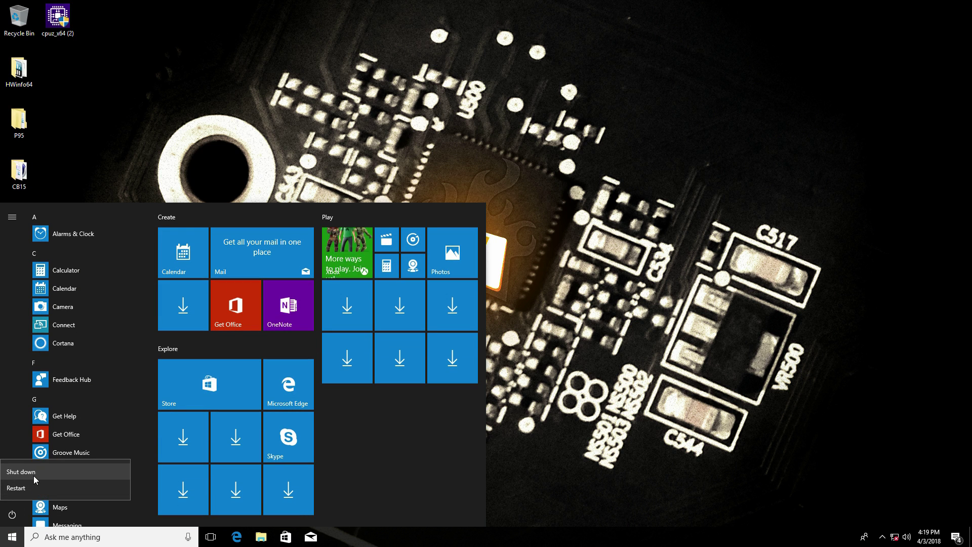
{"action": "left_click", "coordinate": [33, 489]}
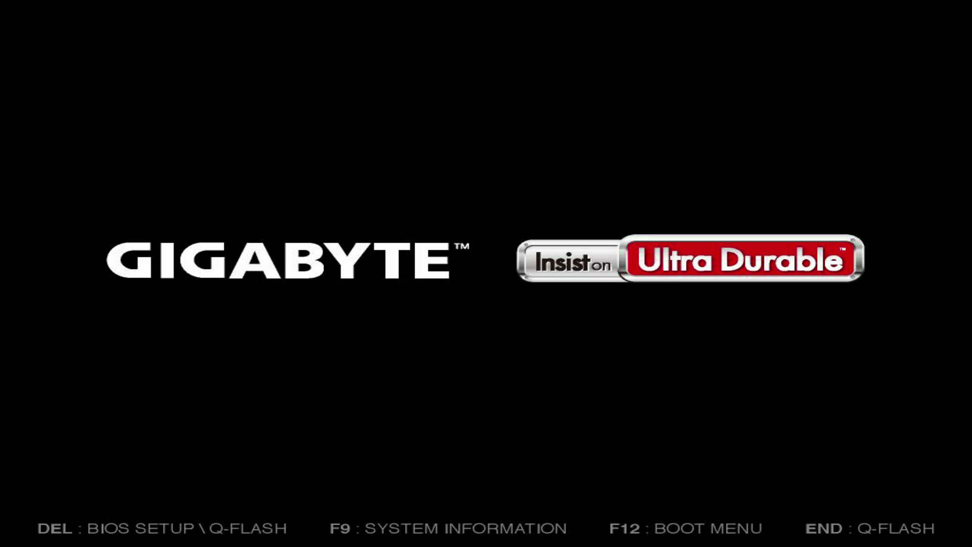
Enter the BIOS at boot and go to VCCPLL OC in CPU Core Voltage Control.
{"action": "key", "text": "Delete"}
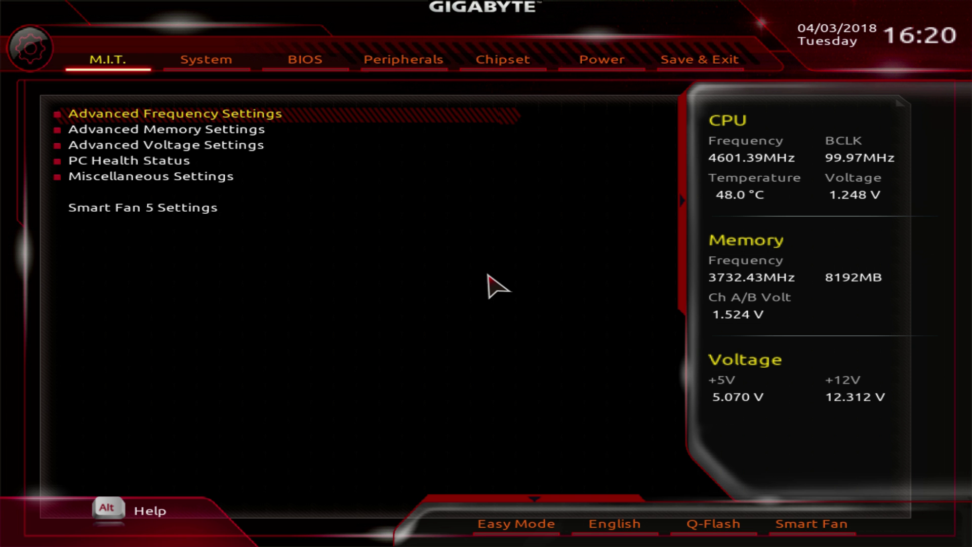
{"action": "key", "text": "Down"}
{"action": "key", "text": "Down"}
{"action": "key", "text": "Return"}
{"action": "key", "text": "Down"}
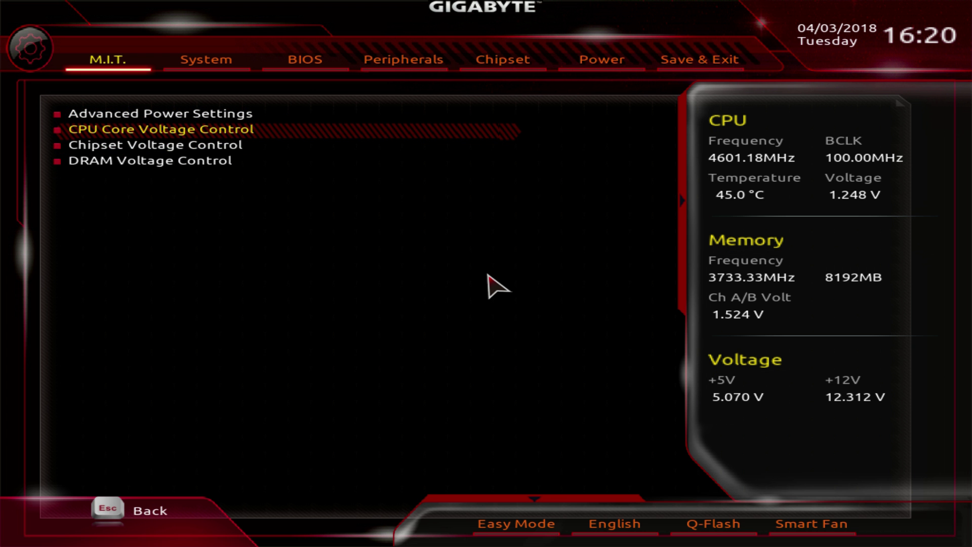
{"action": "key", "text": "Return"}
{"action": "key", "text": "Down"}
{"action": "key", "text": "Down"}
{"action": "key", "text": "Down"}
{"action": "key", "text": "Down"}
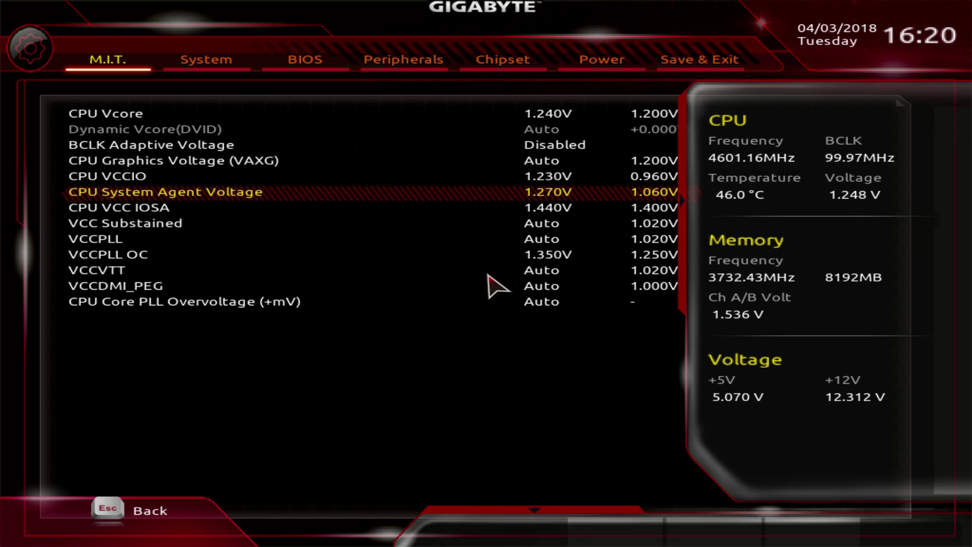
{"action": "key", "text": "Down"}
{"action": "key", "text": "Down"}
{"action": "key", "text": "Down"}
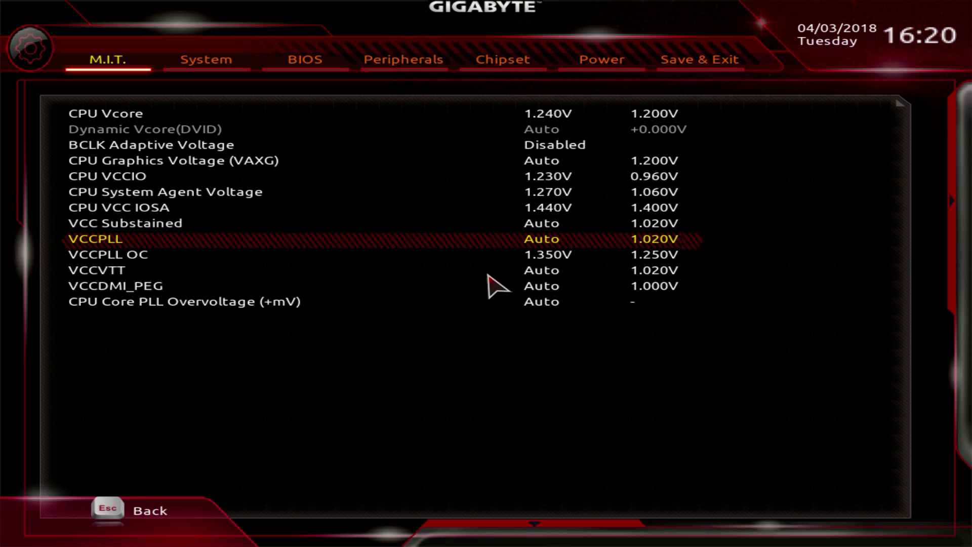
{"action": "key", "text": "Down"}
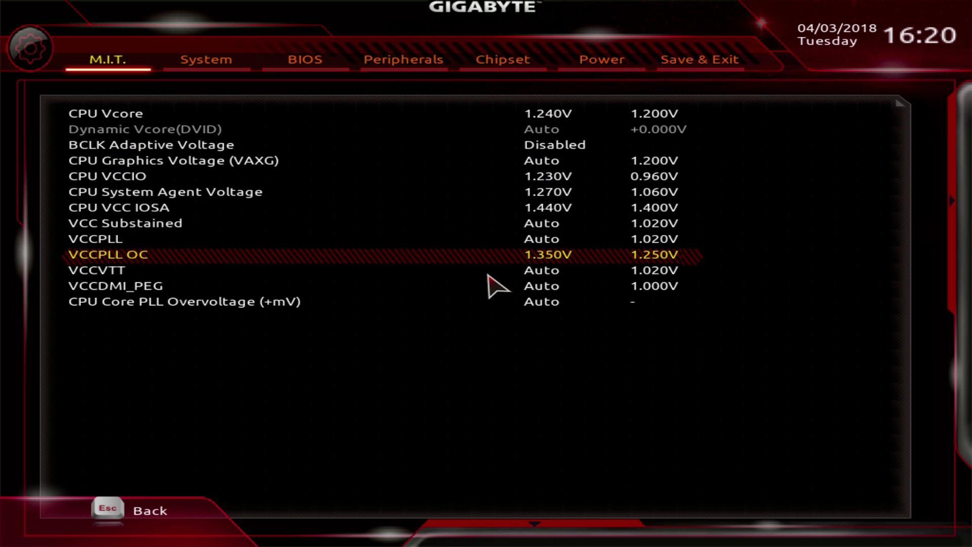
Set VCCPLL OC to 1.210V, review the voltage rows, and save with F10.
{"action": "type", "text": "1"}
{"action": "key", "text": "BackSpace"}
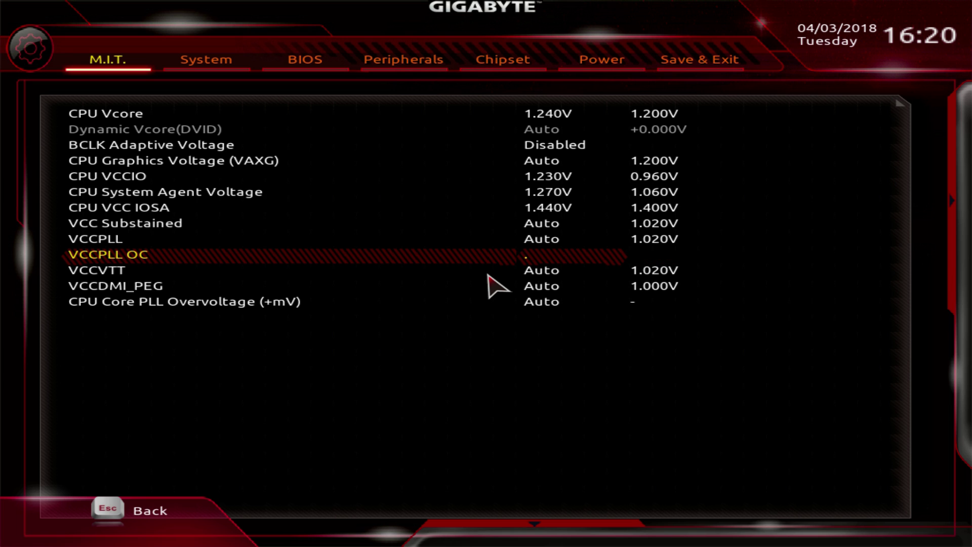
{"action": "type", "text": "1.21"}
{"action": "key", "text": "Return"}
{"action": "key", "text": "Up"}
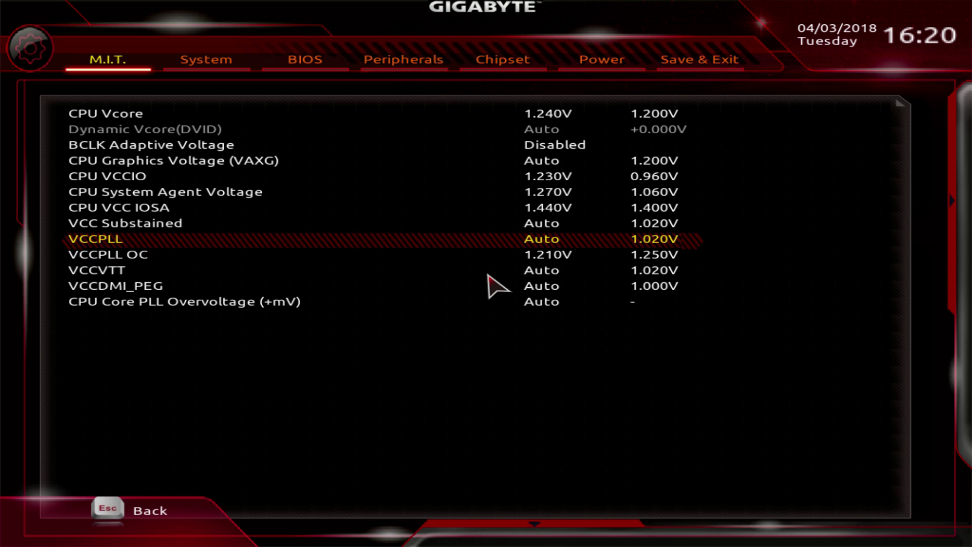
{"action": "key", "text": "Up"}
{"action": "key", "text": "Down"}
{"action": "key", "text": "Down"}
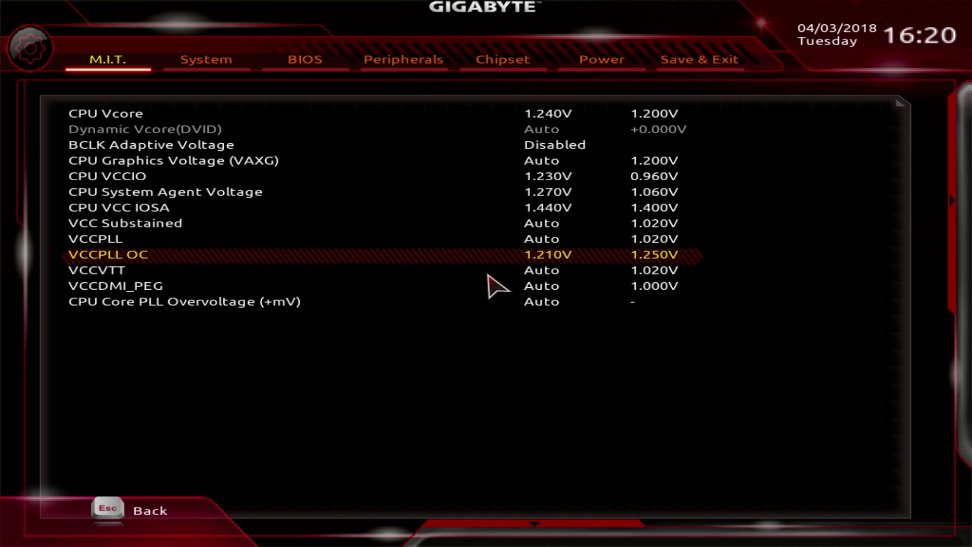
{"action": "key", "text": "F10"}
{"action": "key", "text": "Return"}
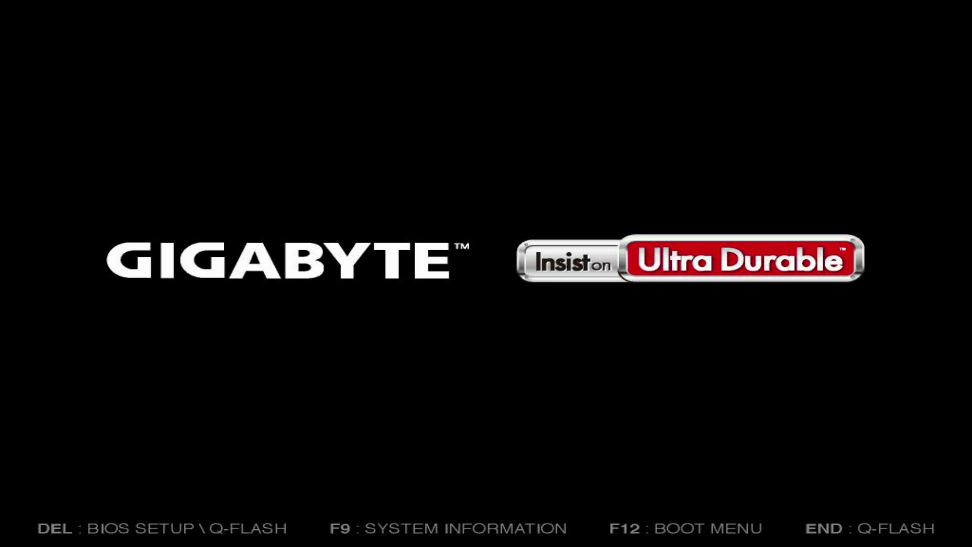
Enter the BIOS setup again with Delete during the reboot.
{"action": "key", "text": "Delete"}
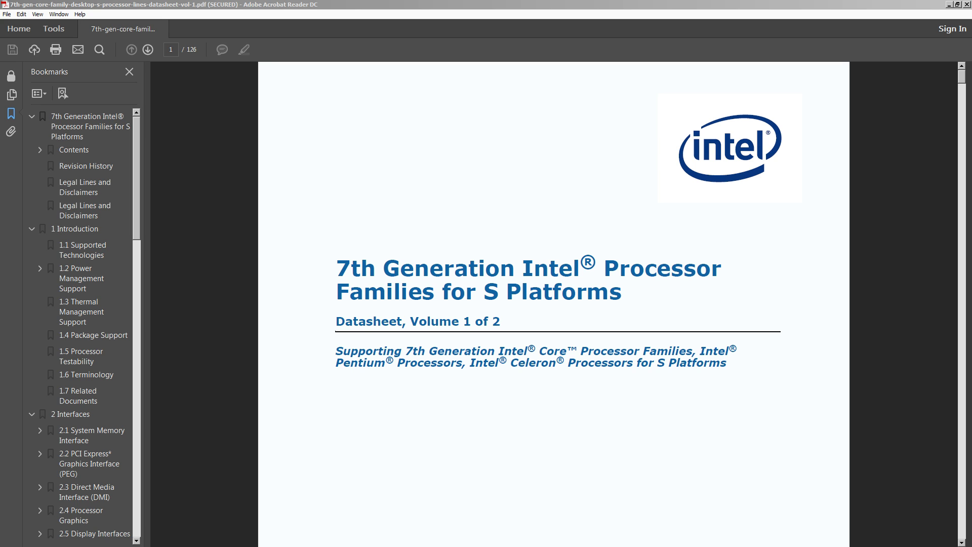
Search the datasheet for VCCPLL and jump to Table 7-9's PLL_OC specifications.
{"action": "left_click", "coordinate": [569, 155]}
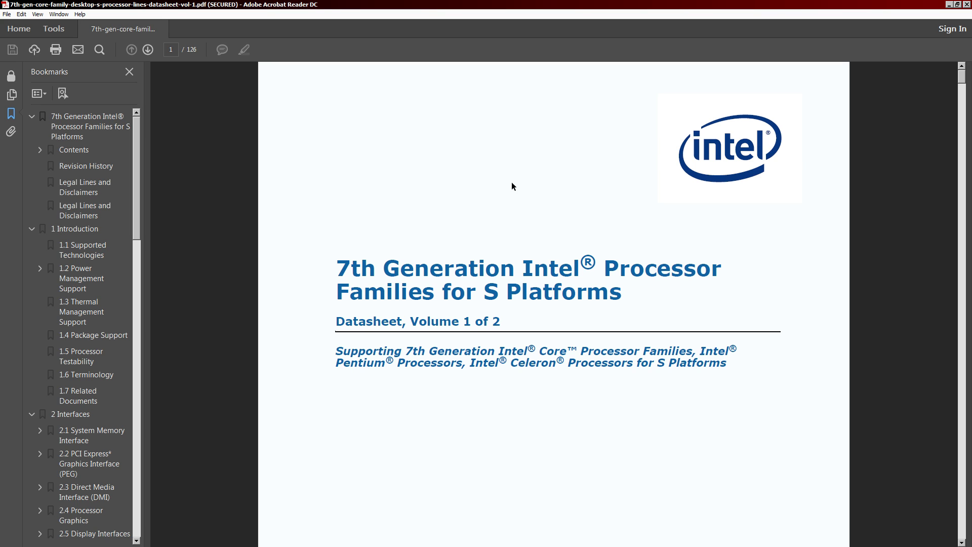
{"action": "key", "text": "ctrl+f"}
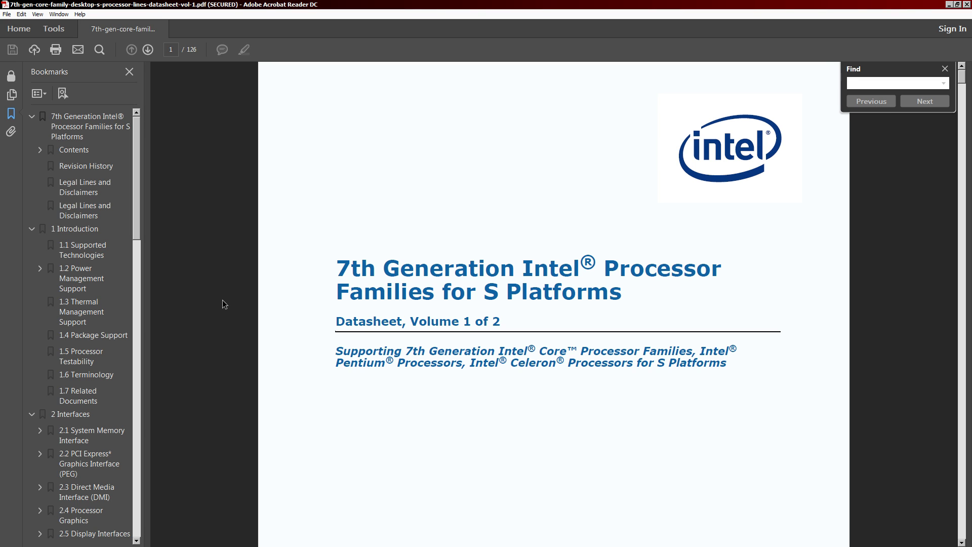
{"action": "type", "text": "VCCP"}
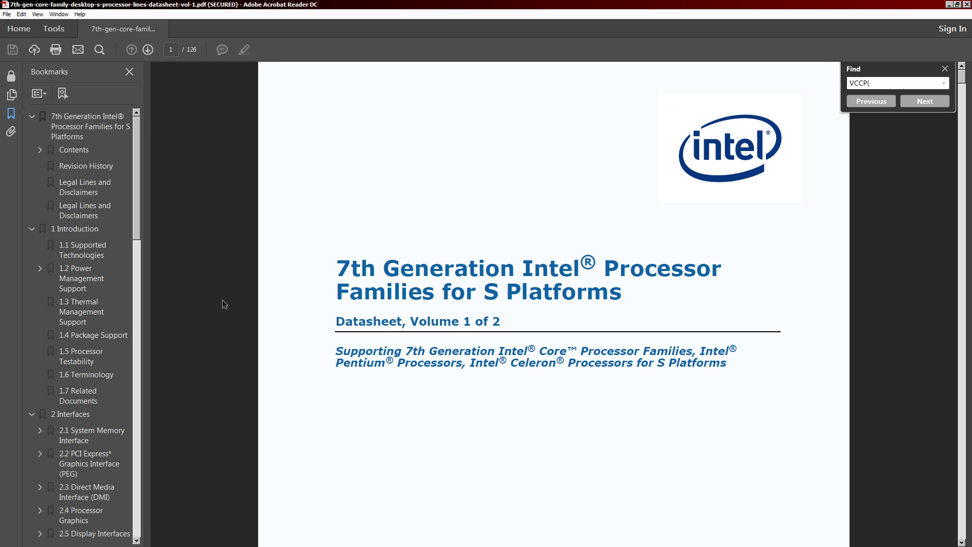
{"action": "type", "text": "LL"}
{"action": "key", "text": "Return"}
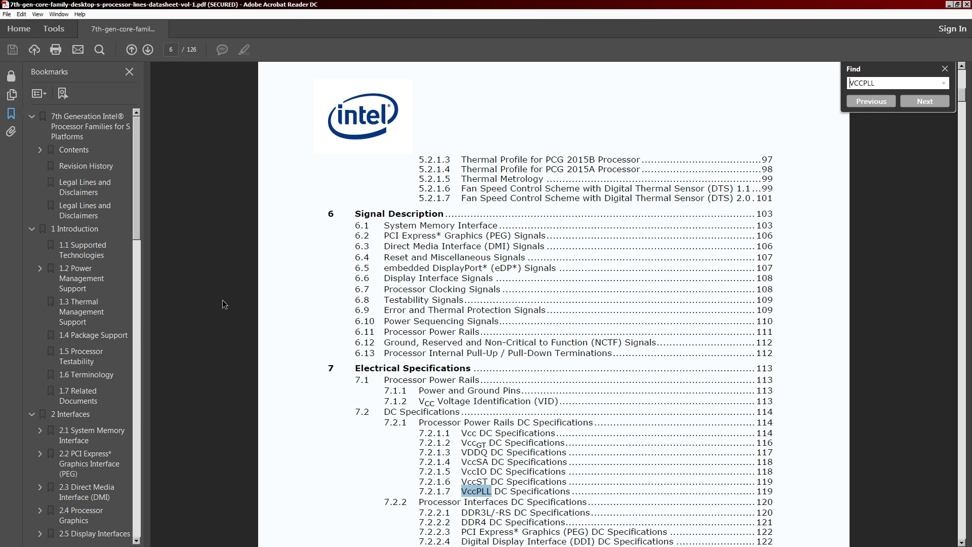
{"action": "key", "text": "Return"}
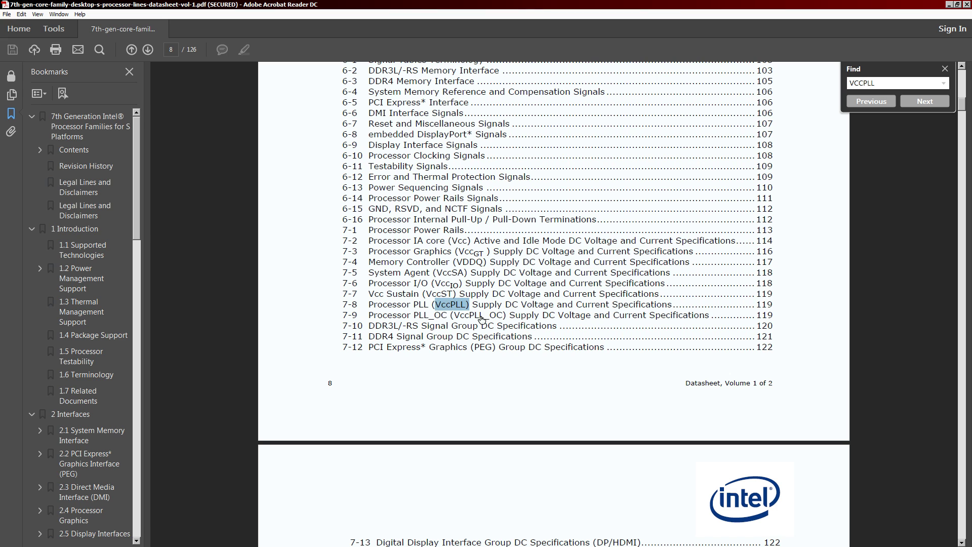
{"action": "left_click", "coordinate": [539, 316]}
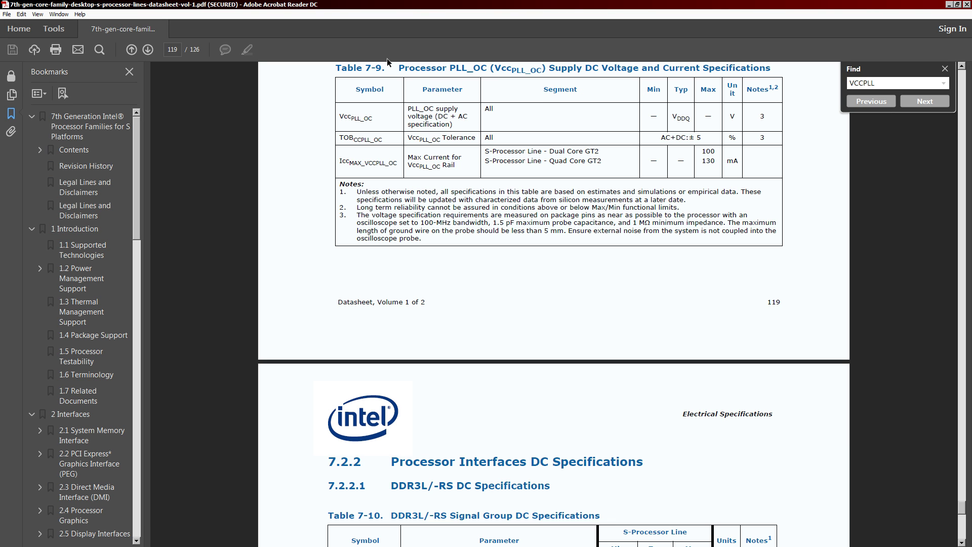
Highlight Table 7-9's 100/130 max current, VDDQ typical voltage and ± 5 tolerance.
{"action": "scroll", "coordinate": [379, 69], "scroll_direction": "up", "scroll_amount": 3}
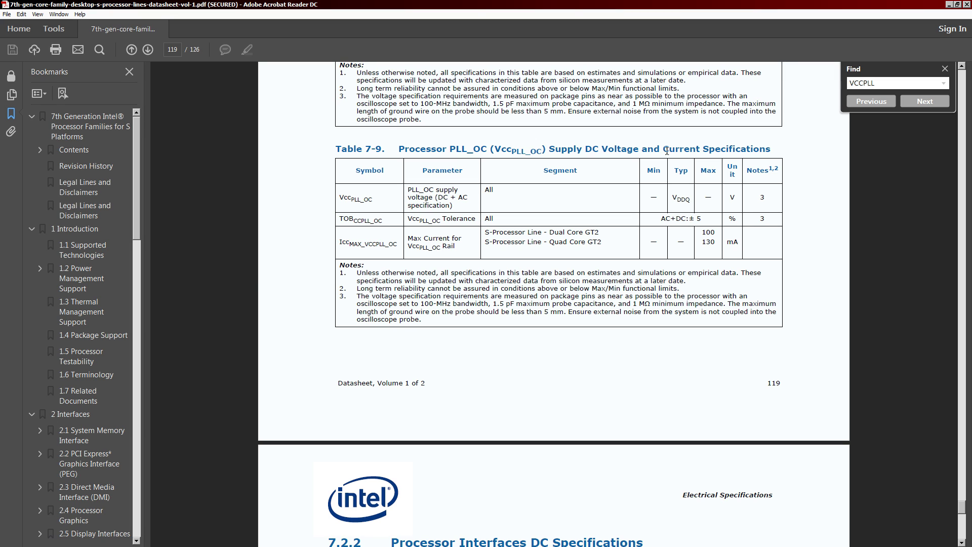
{"action": "left_click_drag", "start_coordinate": [703, 233], "coordinate": [718, 251]}
{"action": "left_click", "coordinate": [682, 203]}
{"action": "left_click_drag", "start_coordinate": [672, 196], "coordinate": [695, 200]}
{"action": "left_click_drag", "start_coordinate": [658, 220], "coordinate": [702, 221]}
Highlight Table 7-9's notes and Min column header, then select the Find box term.
{"action": "left_click_drag", "start_coordinate": [490, 288], "coordinate": [412, 314]}
{"action": "triple_click", "coordinate": [412, 313]}
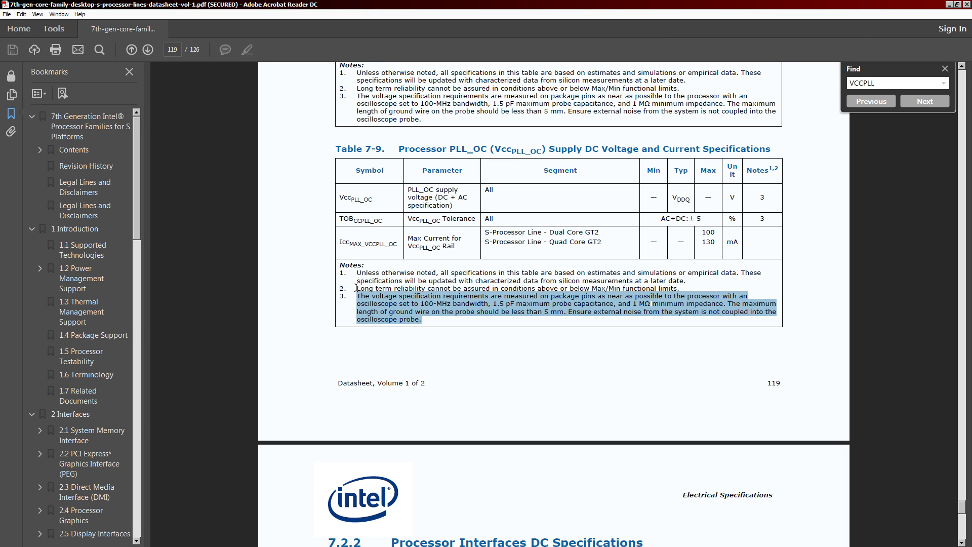
{"action": "left_click", "coordinate": [358, 287]}
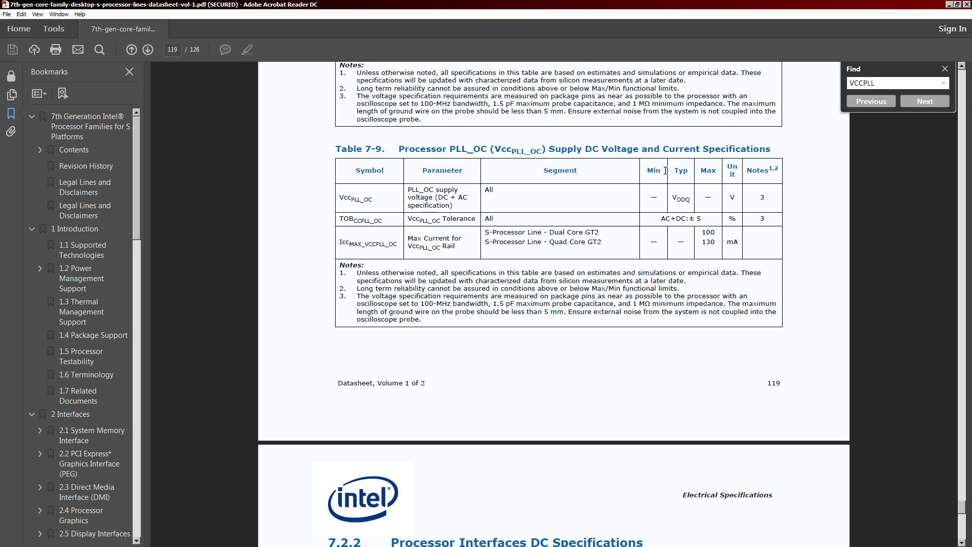
{"action": "left_click_drag", "start_coordinate": [647, 170], "coordinate": [716, 171]}
{"action": "left_click_drag", "start_coordinate": [355, 276], "coordinate": [415, 274]}
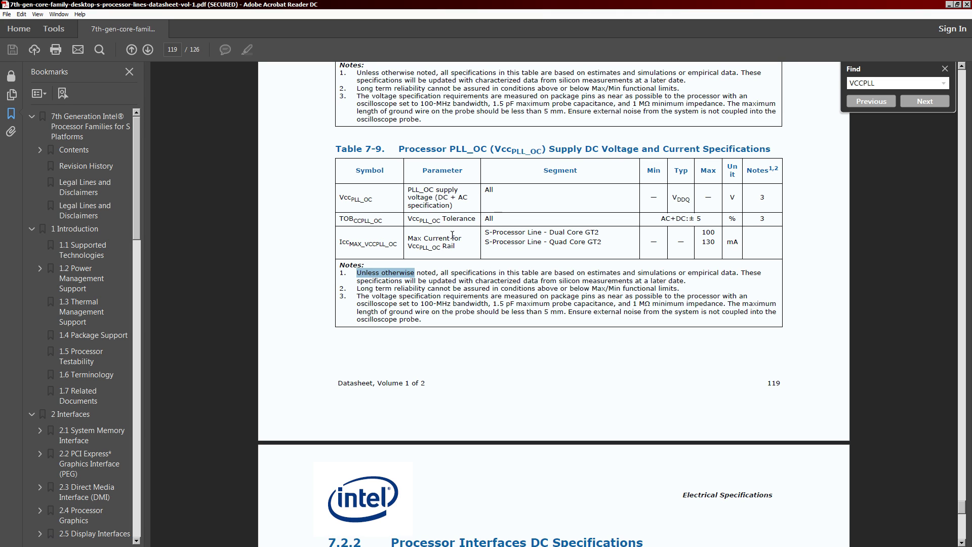
{"action": "double_click", "coordinate": [866, 83]}
Search backwards for VDDQ until Table 7-4 appears.
{"action": "type", "text": "VDDQ"}
{"action": "left_click", "coordinate": [879, 103]}
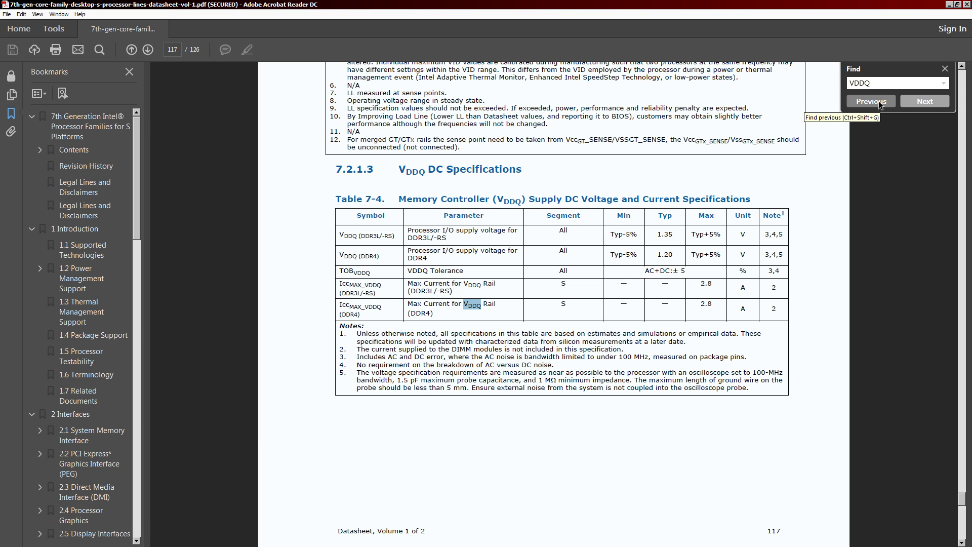
{"action": "left_click", "coordinate": [879, 101]}
{"action": "left_click", "coordinate": [879, 101]}
{"action": "left_click", "coordinate": [879, 102]}
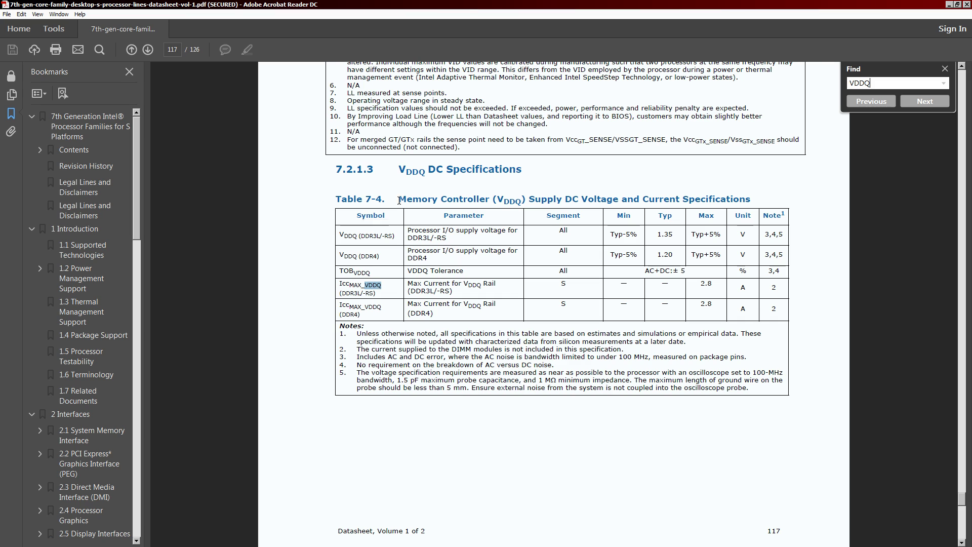
Highlight Table 7-4's title, DDR4 label, Typ-5% minimum and VDDQ symbol.
{"action": "left_click_drag", "start_coordinate": [398, 200], "coordinate": [539, 200]}
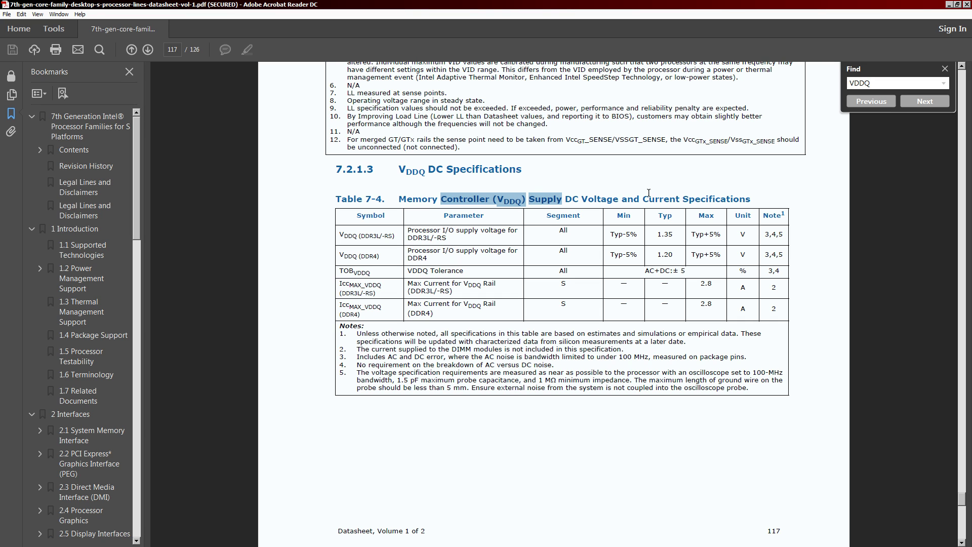
{"action": "left_click", "coordinate": [762, 199]}
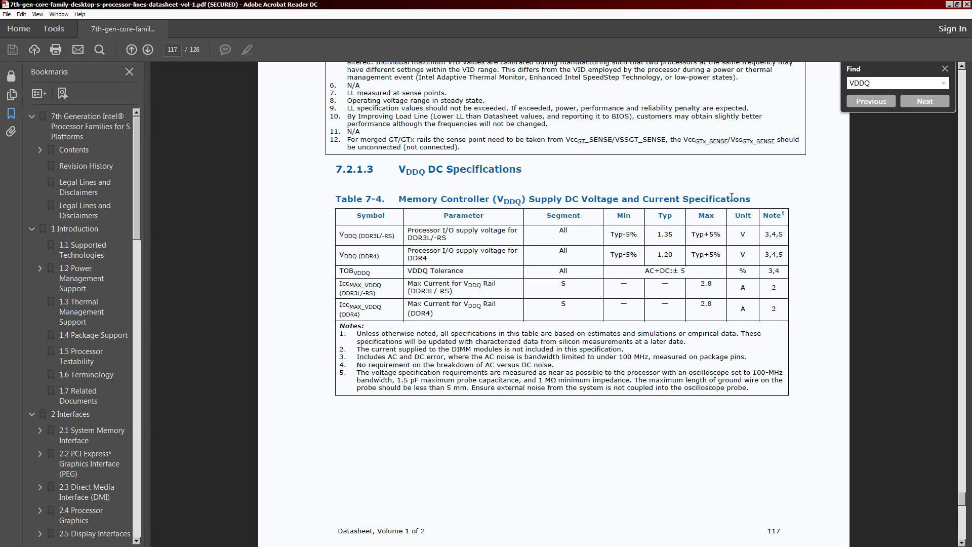
{"action": "left_click_drag", "start_coordinate": [380, 256], "coordinate": [356, 255]}
{"action": "left_click", "coordinate": [355, 255]}
{"action": "double_click", "coordinate": [624, 254]}
{"action": "left_click", "coordinate": [636, 255]}
{"action": "double_click", "coordinate": [349, 254]}
{"action": "left_click", "coordinate": [349, 253]}
{"action": "double_click", "coordinate": [339, 256]}
{"action": "scroll", "coordinate": [526, 280], "scroll_direction": "down", "scroll_amount": 1}
{"action": "scroll", "coordinate": [527, 281], "scroll_direction": "down", "scroll_amount": 12}
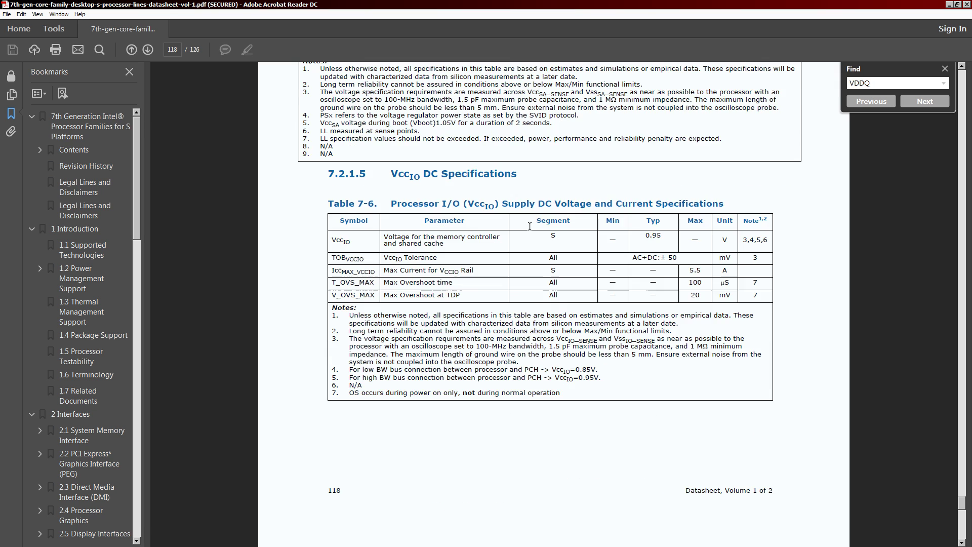
{"action": "scroll", "coordinate": [529, 227], "scroll_direction": "up", "scroll_amount": 6}
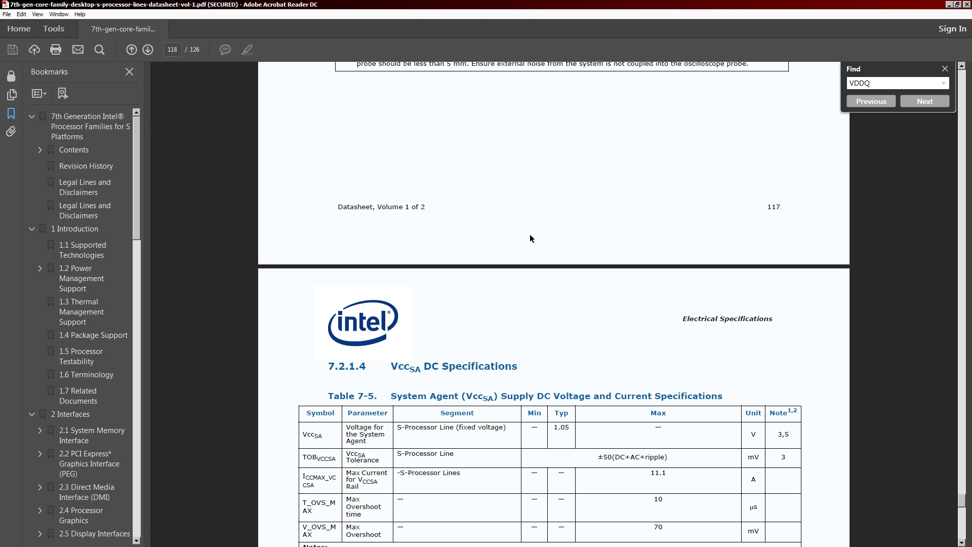
{"action": "scroll", "coordinate": [610, 236], "scroll_direction": "up", "scroll_amount": 4}
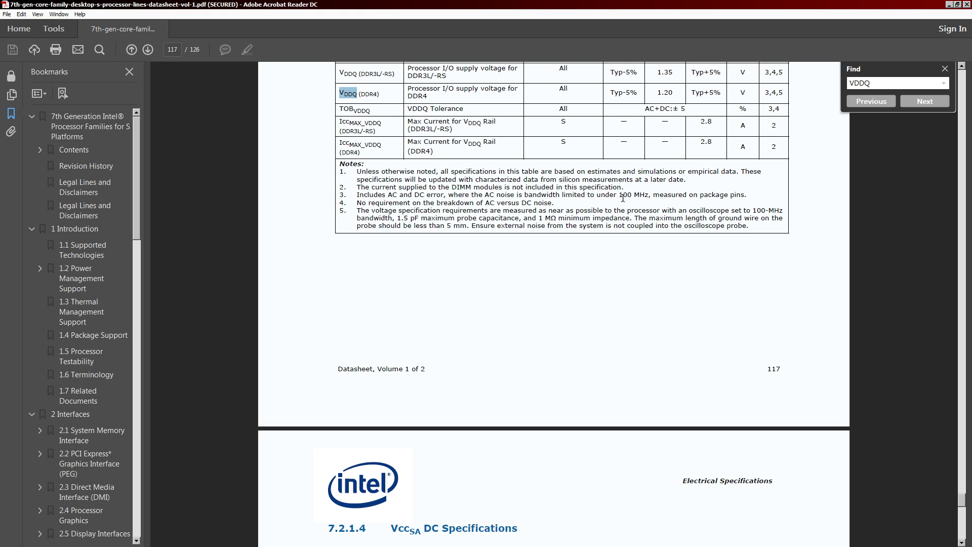
Highlight Table 7-4's Typ values 1.20 (DDR4) and 1.35 (DDR3L) plus the DDR3L label.
{"action": "scroll", "coordinate": [567, 151], "scroll_direction": "up", "scroll_amount": 3}
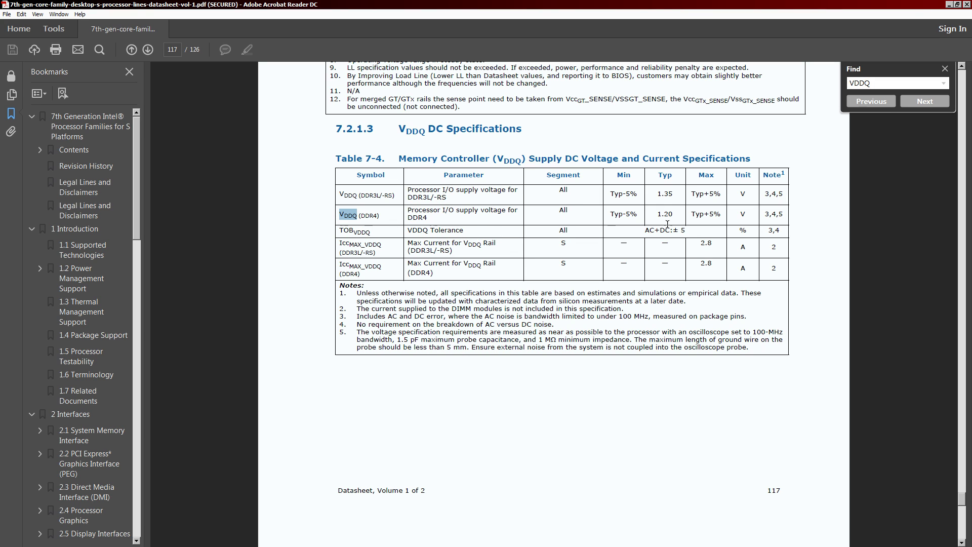
{"action": "left_click_drag", "start_coordinate": [652, 215], "coordinate": [674, 219]}
{"action": "left_click_drag", "start_coordinate": [656, 193], "coordinate": [678, 192]}
{"action": "left_click_drag", "start_coordinate": [365, 195], "coordinate": [382, 195]}
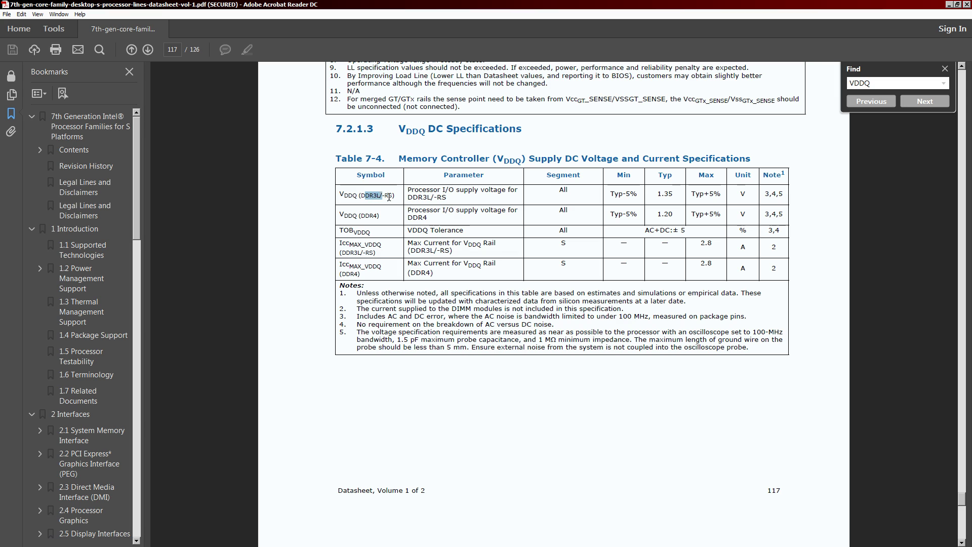
{"action": "left_click_drag", "start_coordinate": [656, 195], "coordinate": [674, 196]}
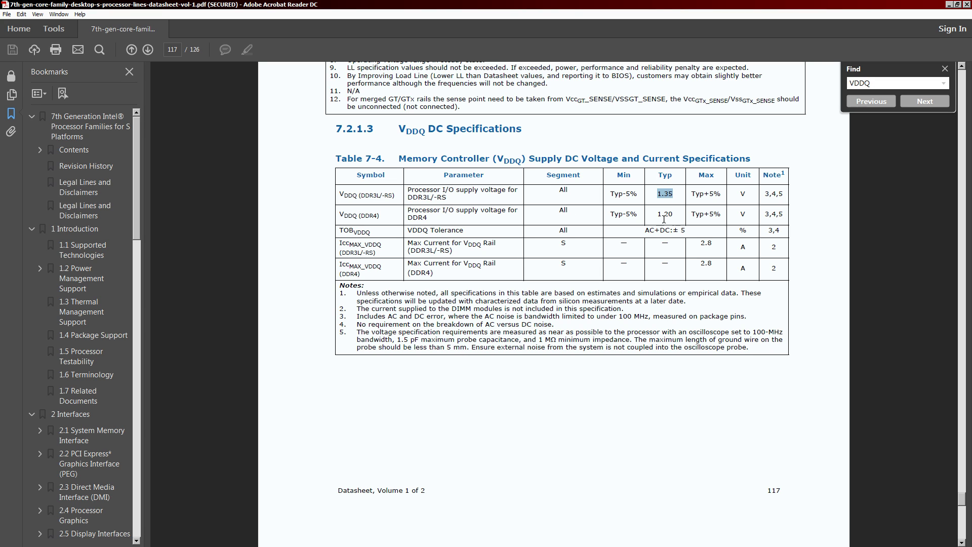
Highlight the 1.20 V typical VDDQ value in Table 7-4's DDR4 row.
{"action": "left_click_drag", "start_coordinate": [658, 214], "coordinate": [673, 215]}
{"action": "scroll", "coordinate": [573, 212], "scroll_direction": "down", "scroll_amount": 15}
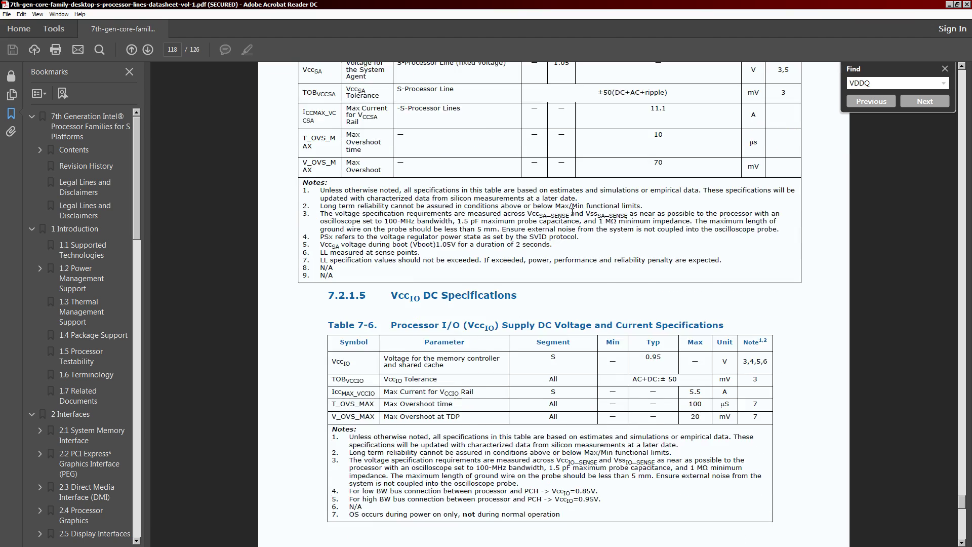
{"action": "scroll", "coordinate": [572, 212], "scroll_direction": "down", "scroll_amount": 15}
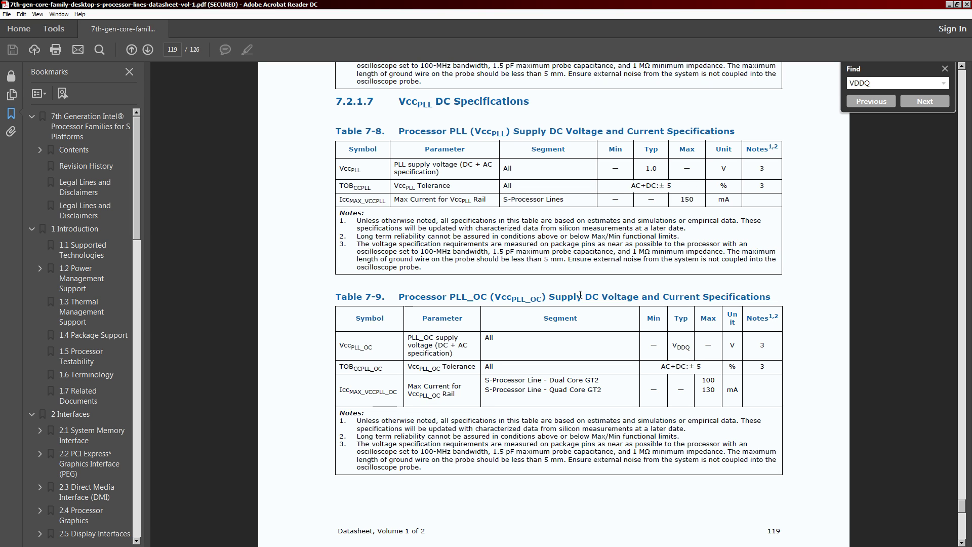
{"action": "scroll", "coordinate": [571, 172], "scroll_direction": "up", "scroll_amount": 3}
{"action": "scroll", "coordinate": [569, 168], "scroll_direction": "up", "scroll_amount": 20}
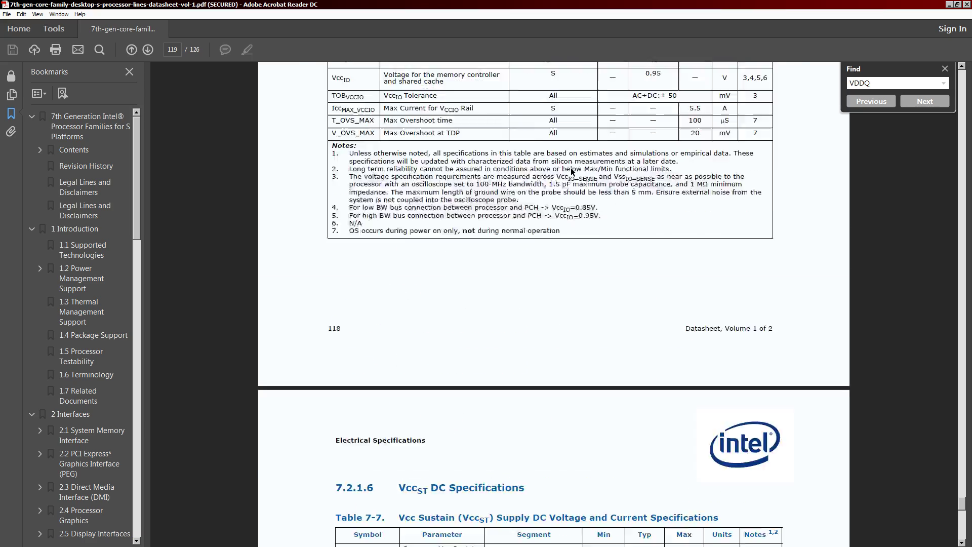
Scroll back to Table 7-4 on page 117 and mark the DDR4 VDDQ row.
{"action": "scroll", "coordinate": [576, 174], "scroll_direction": "up", "scroll_amount": 5}
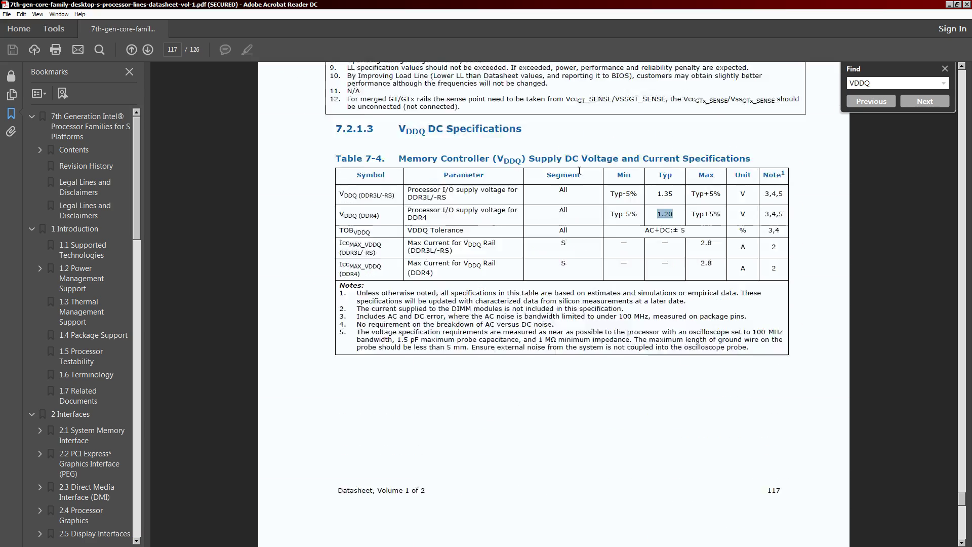
{"action": "left_click_drag", "start_coordinate": [653, 255], "coordinate": [676, 254]}
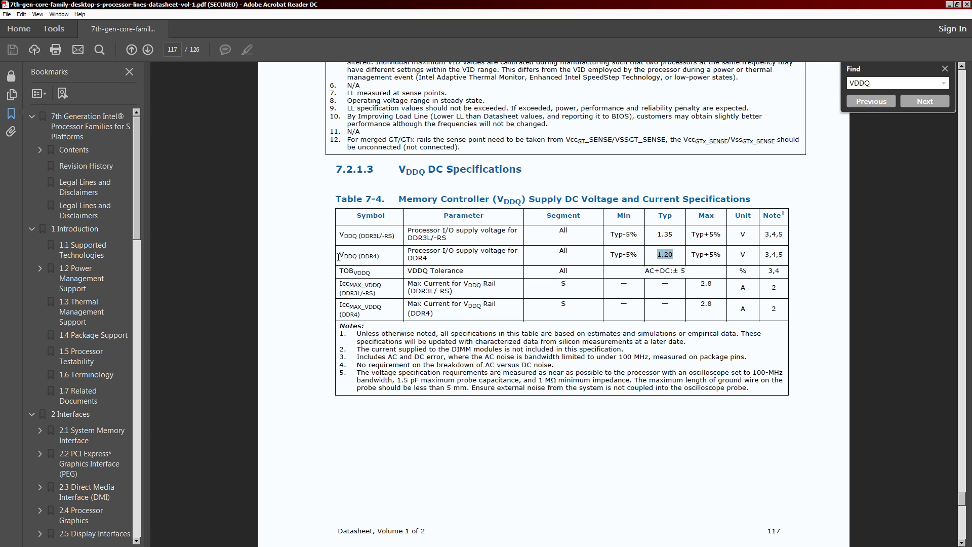
{"action": "left_click_drag", "start_coordinate": [337, 256], "coordinate": [359, 257]}
Mark the DDR3L row's 1.35 V typical VDDQ, keeping Table 7-4 fully visible.
{"action": "left_click_drag", "start_coordinate": [338, 236], "coordinate": [396, 237]}
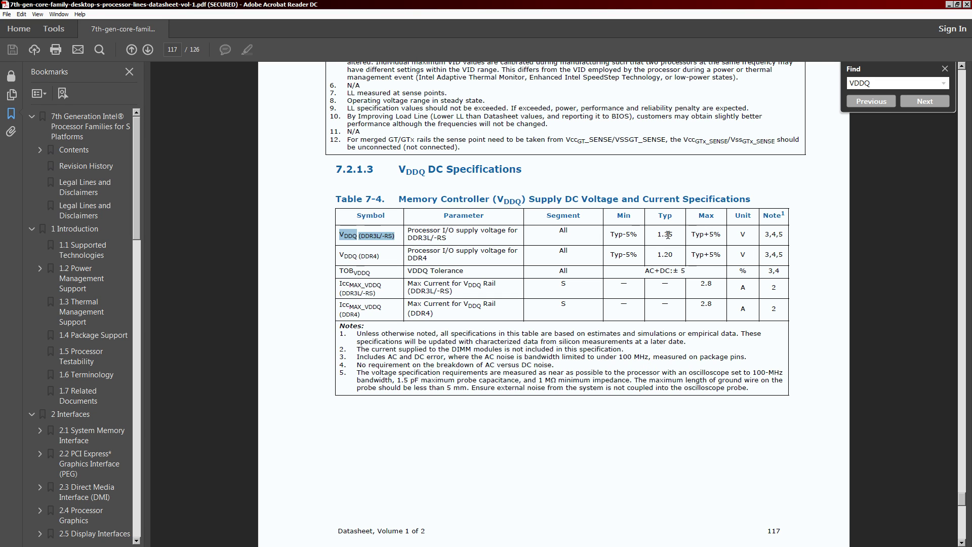
{"action": "left_click_drag", "start_coordinate": [657, 235], "coordinate": [698, 232]}
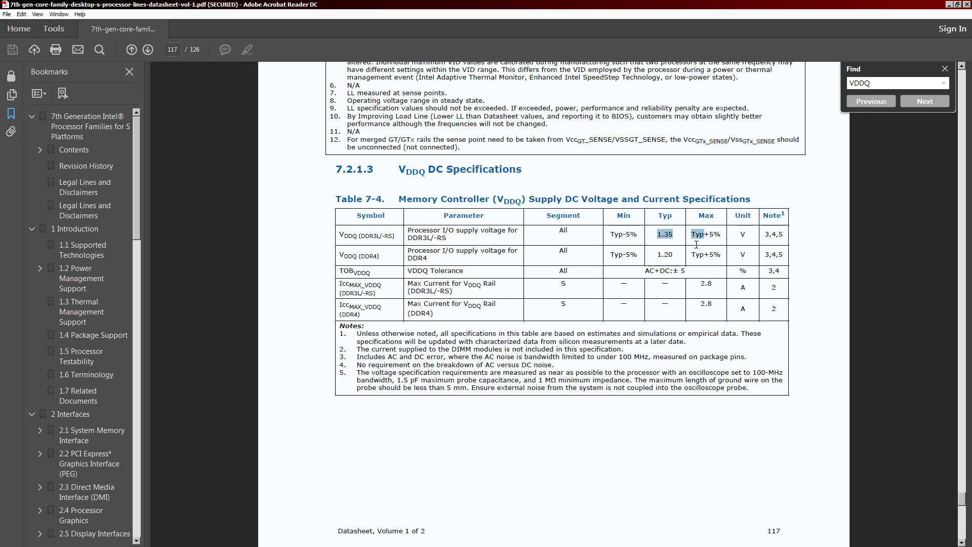
{"action": "scroll", "coordinate": [636, 147], "scroll_direction": "down", "scroll_amount": 2}
{"action": "scroll", "coordinate": [602, 140], "scroll_direction": "down", "scroll_amount": 2}
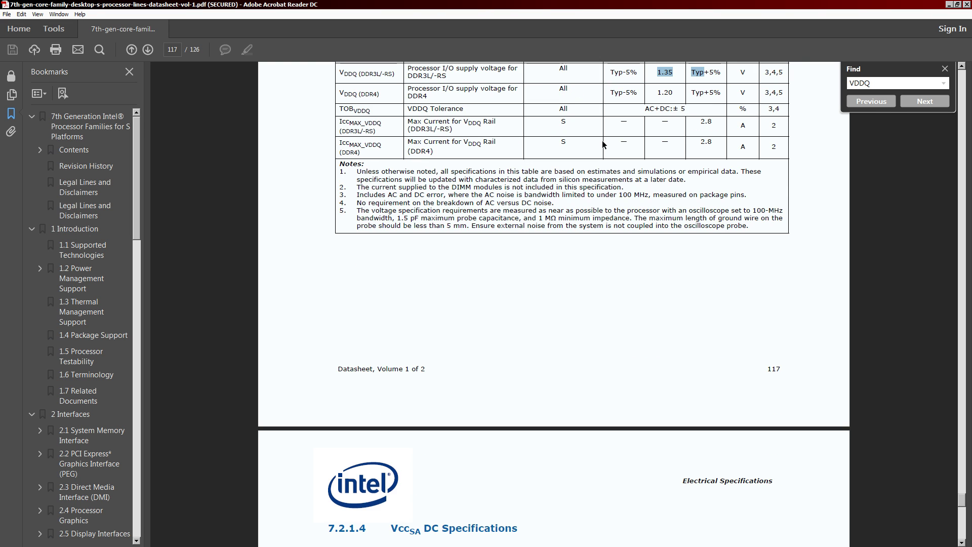
{"action": "scroll", "coordinate": [602, 140], "scroll_direction": "up", "scroll_amount": 2}
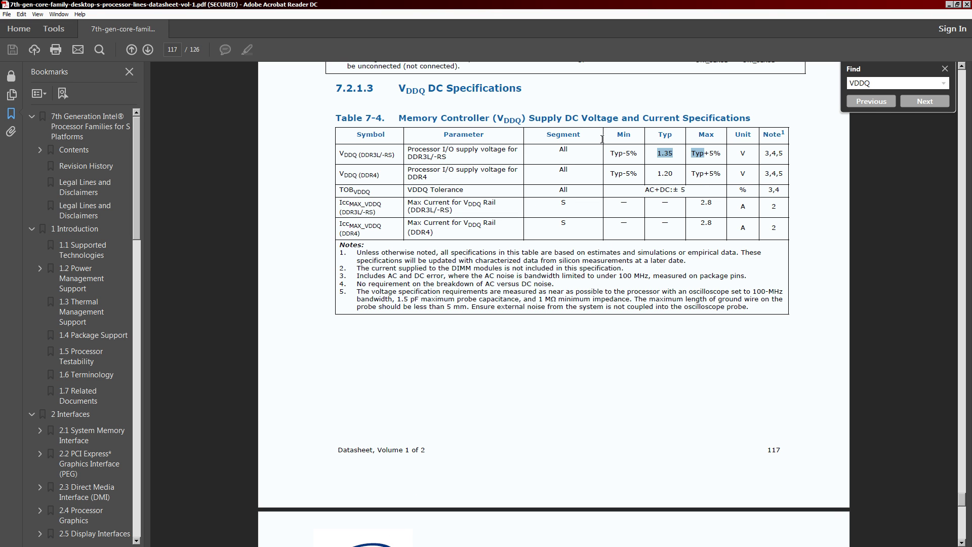